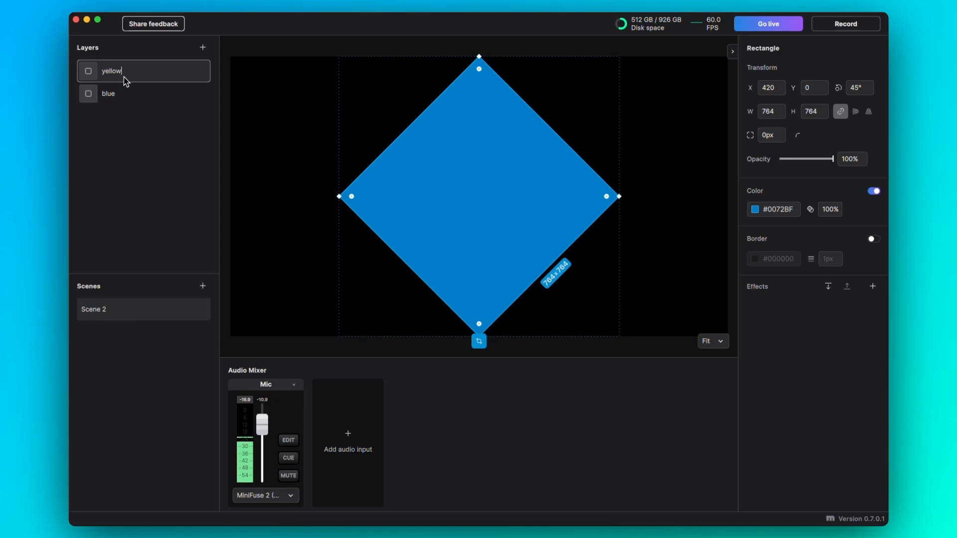
- Recolor the yellow layer's rectangle to yellow #FFCC04
click(754, 209)
click(614, 373)
drag(643, 225, 661, 226)
click(713, 420)
- Set the yellow rectangle's rotation to 0°
click(863, 91)
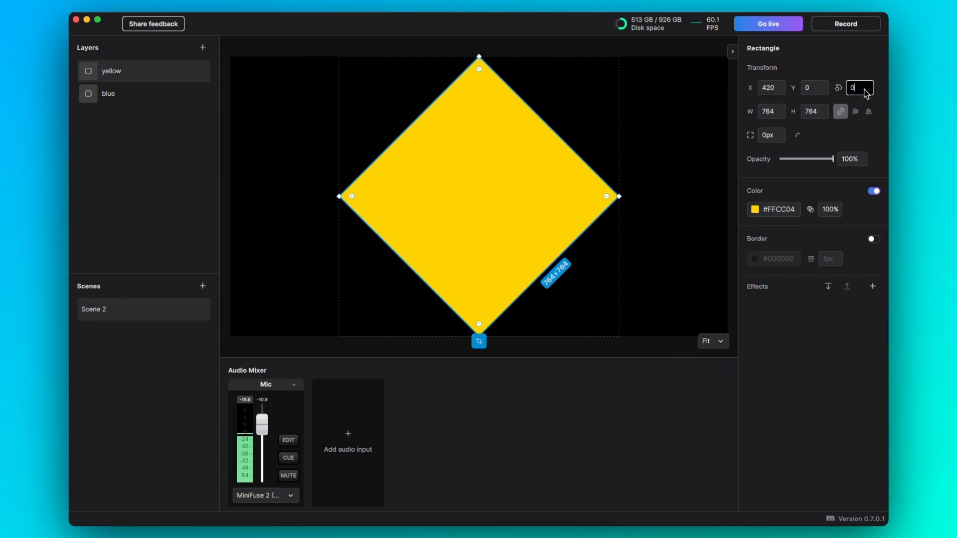
text(0)
key(Return)
- Fit the yellow rectangle to the canvas and move it to X 960, Y 0 so it covers the canvas's right half
right_click(408, 180)
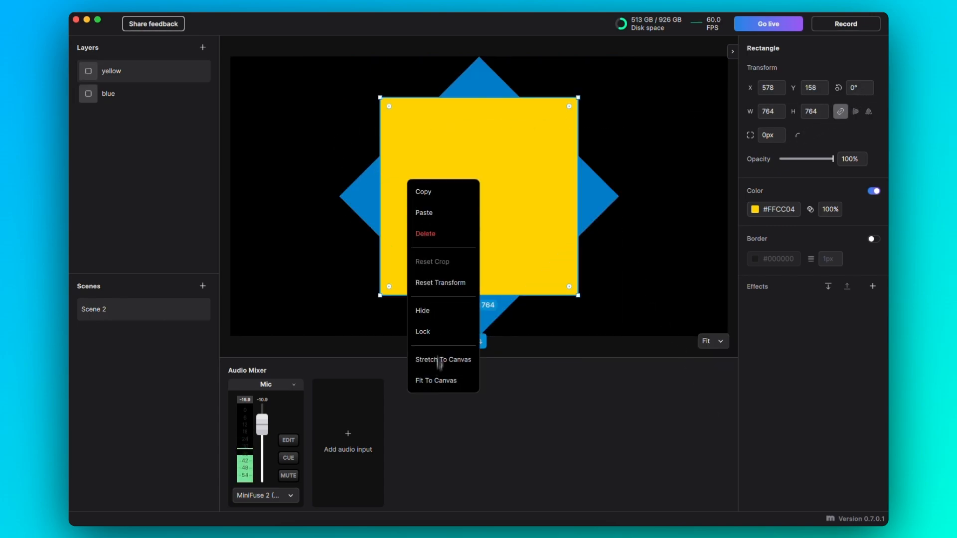
click(438, 381)
drag(352, 203, 599, 214)
click(433, 291)
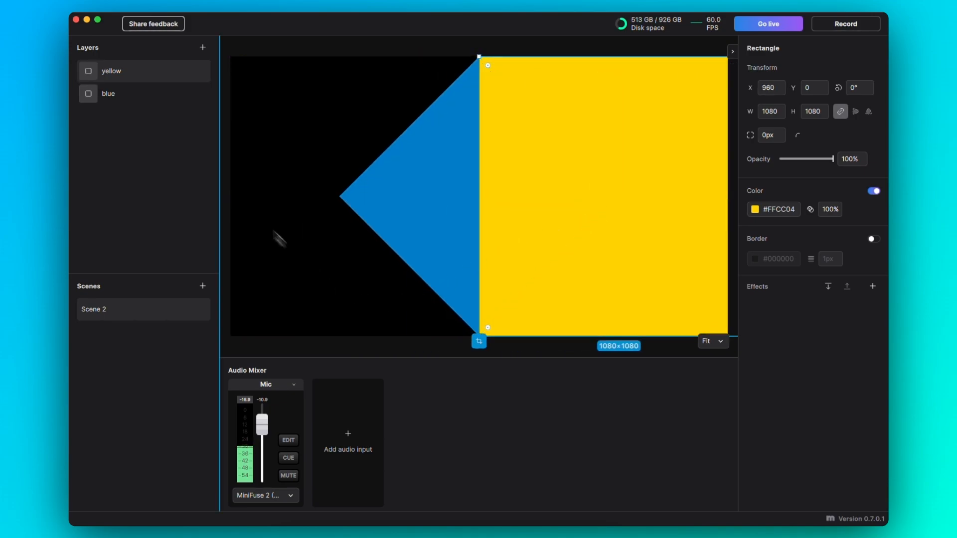
- Duplicate the yellow layer and rename the copy pink
right_click(139, 78)
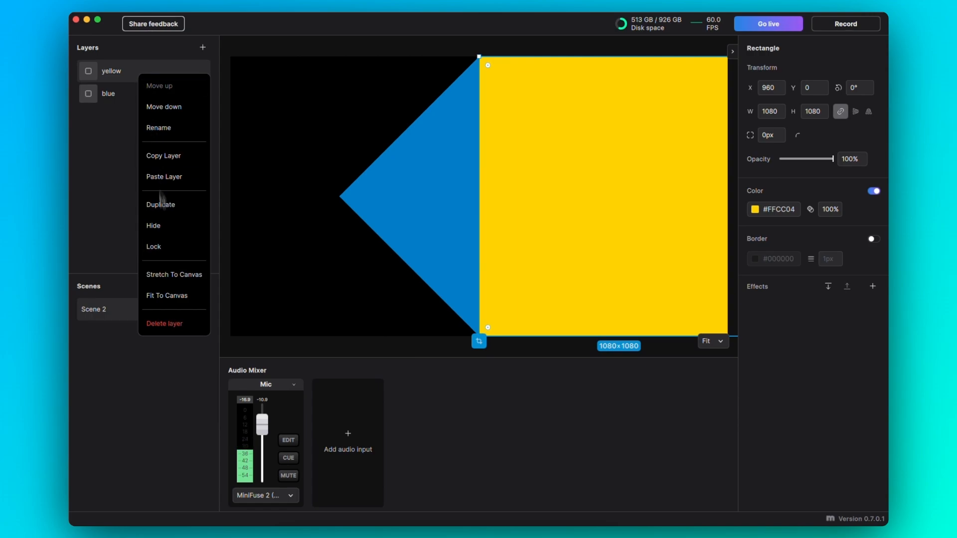
click(163, 205)
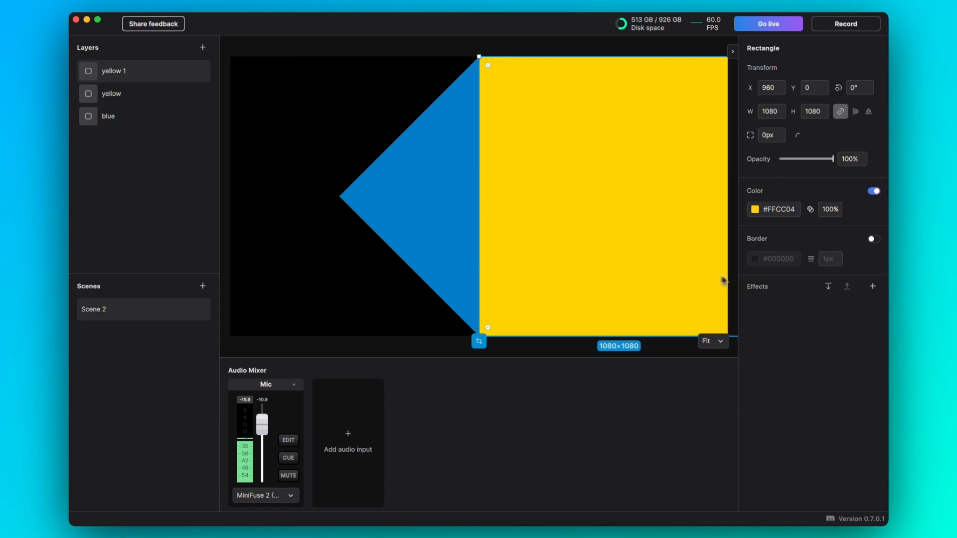
double_click(152, 75)
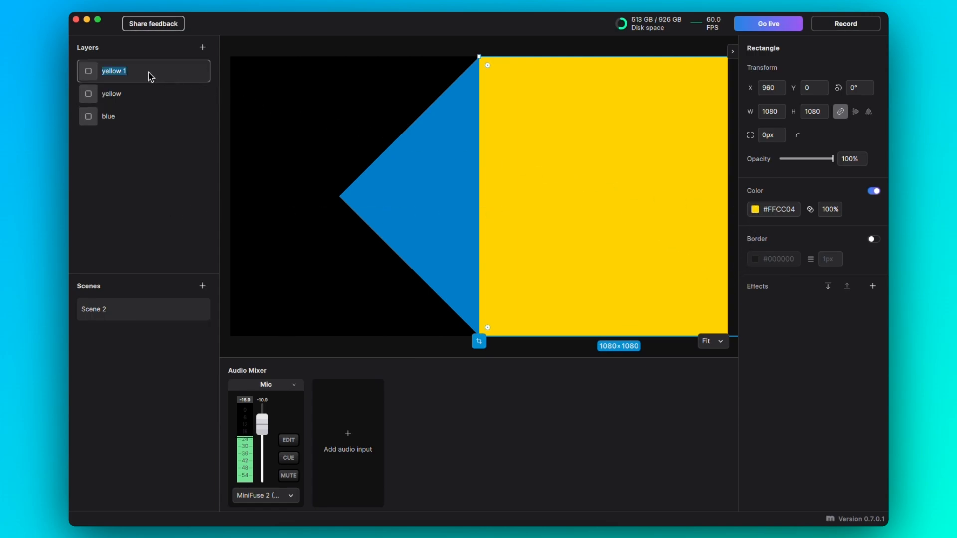
- Recolor the pink rectangle to #FF04AB and place it in the canvas's lower-right corner at 1302 × 1302, X 960, Y 308, rotated 323°
click(755, 210)
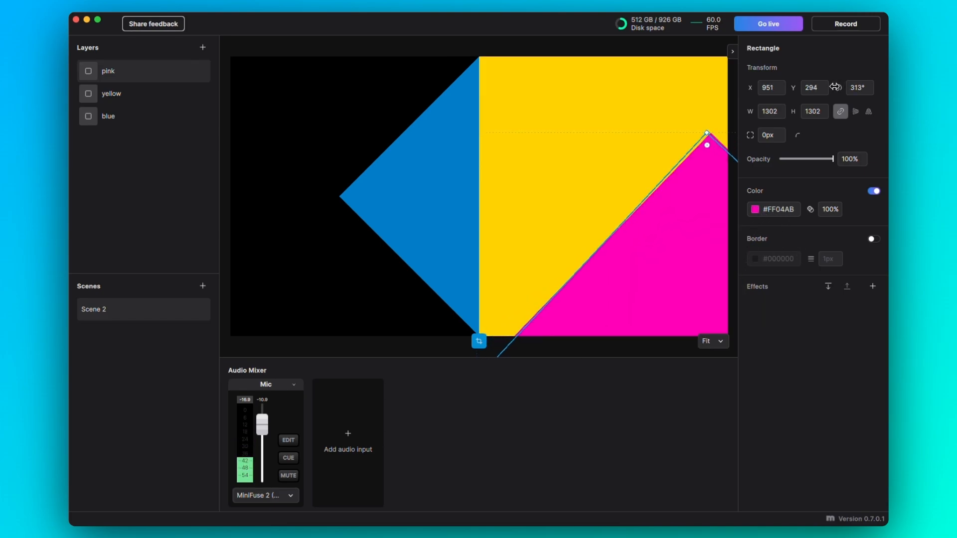
drag(684, 244, 684, 245)
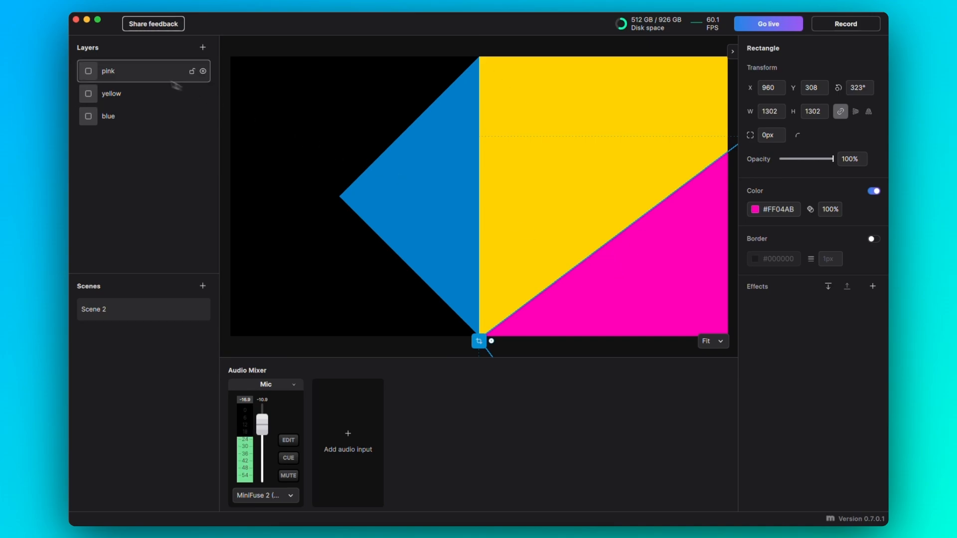
- Duplicate the pink layer and rename the copy green
right_click(142, 70)
click(176, 202)
double_click(128, 73)
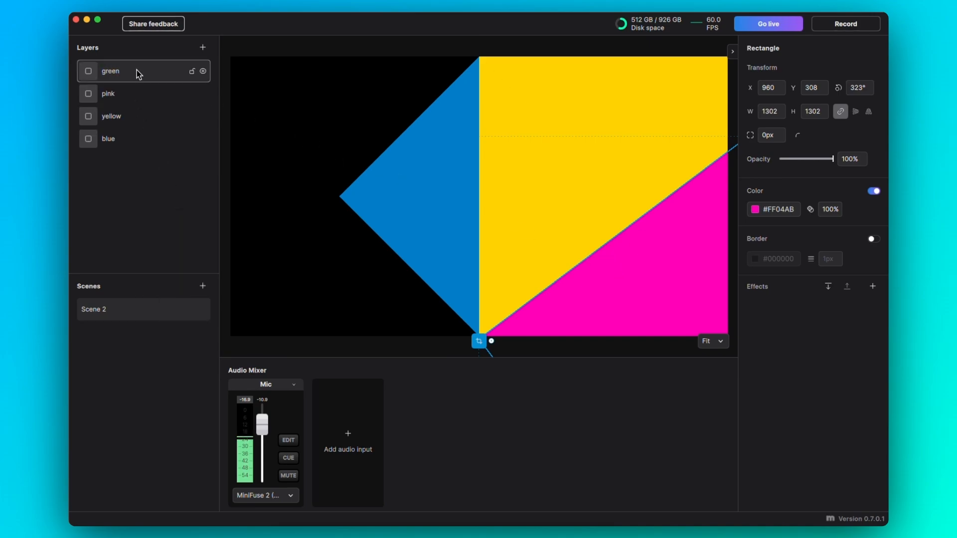
- Move the green rectangle into the canvas's upper-right corner at about X 744, Y -1157 and recolor it to #04FF78
drag(644, 291, 662, 147)
click(755, 209)
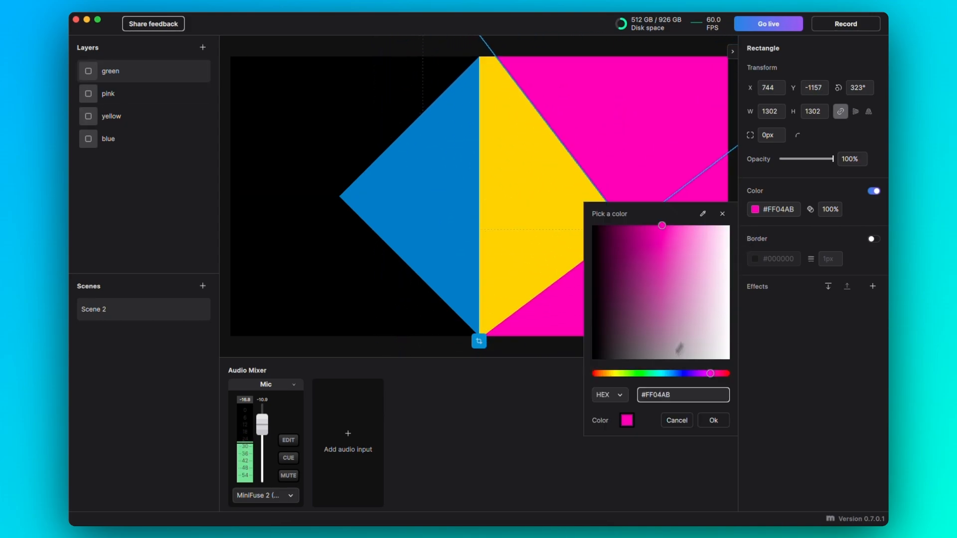
click(646, 373)
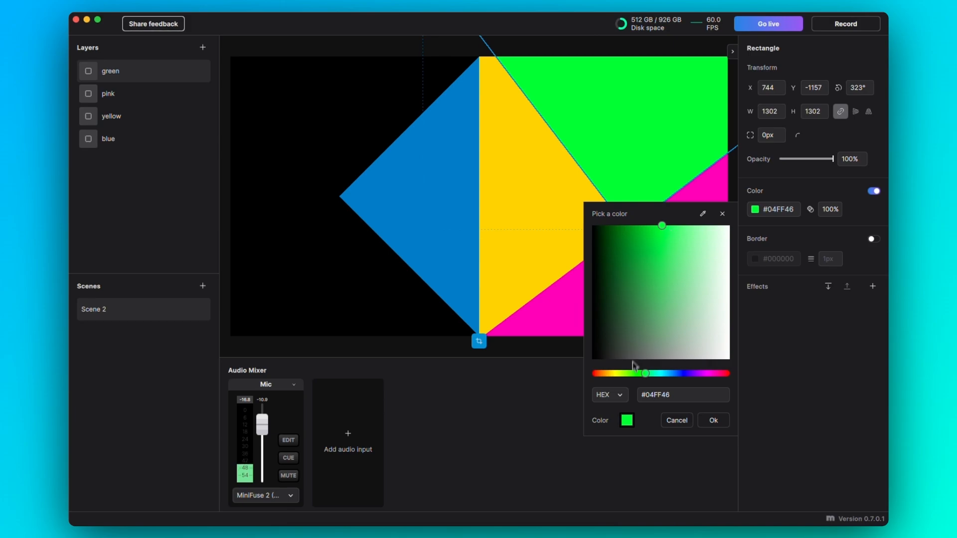
drag(645, 374, 649, 373)
click(714, 421)
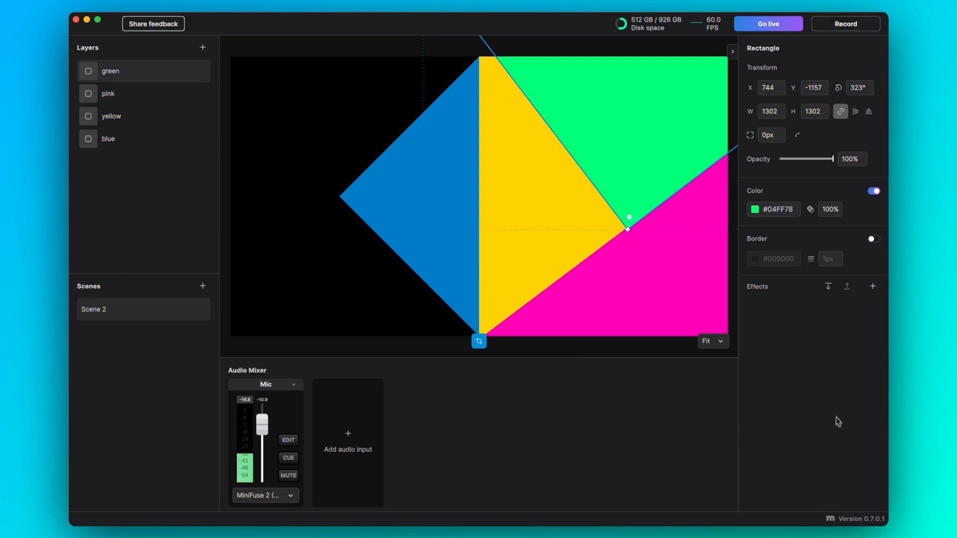
- Align the pink and green edges with the blue diamond's corners, setting green to 315°, 1219 wide, at X 595, Y -1224
mouse_move(490, 60)
mouse_down()
mouse_move(479, 64)
mouse_move(492, 69)
mouse_up()
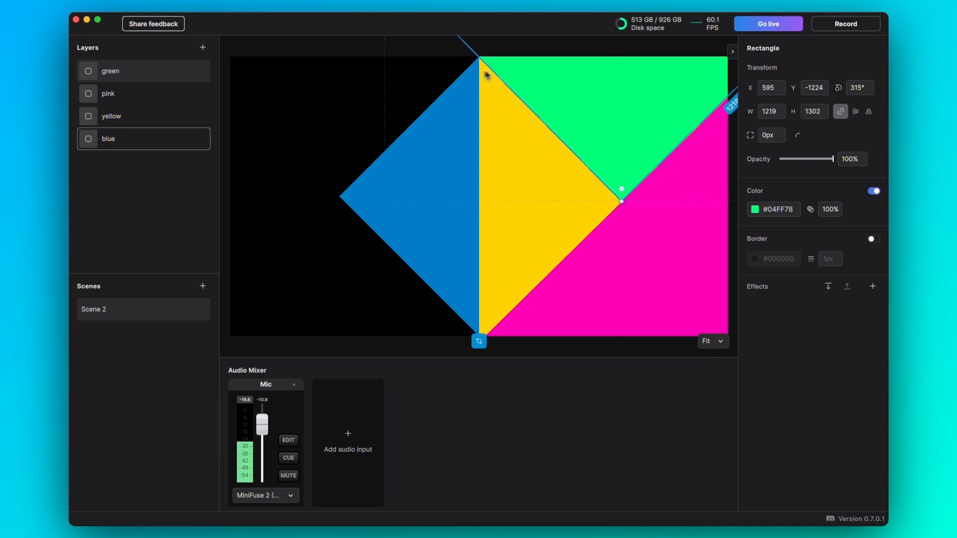
click(346, 47)
click(623, 165)
- Duplicate the green layer and rename the copy orange
right_click(128, 75)
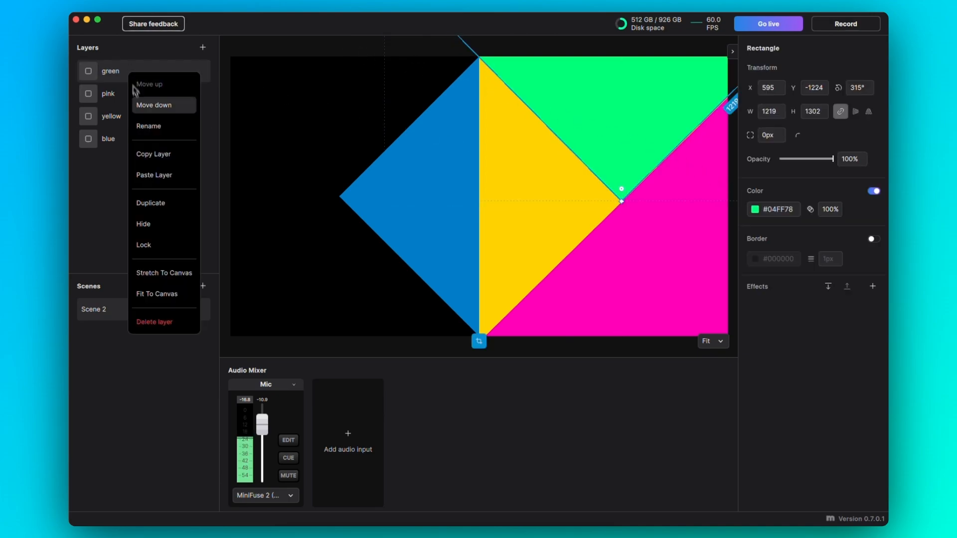
click(166, 202)
double_click(133, 77)
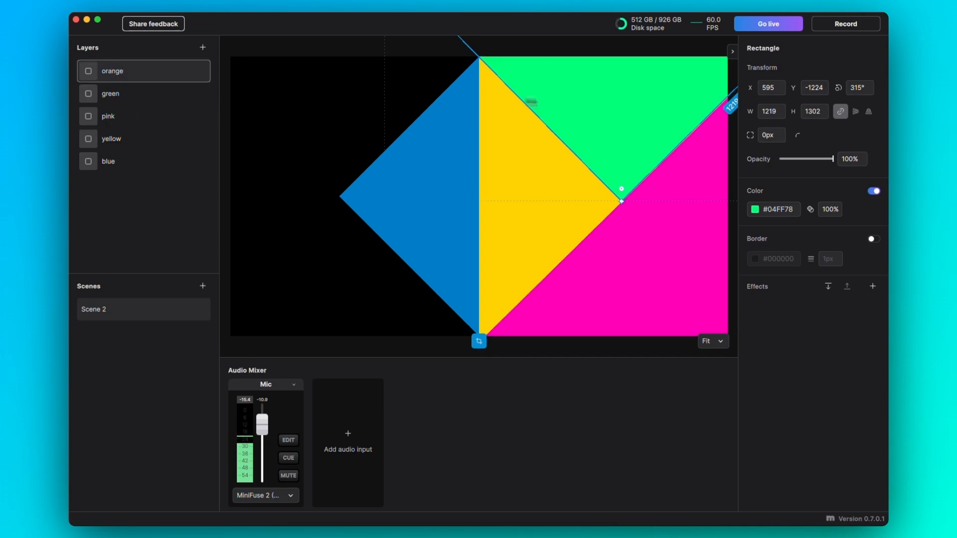
- Move the orange rectangle into the canvas's upper-left corner at X -498, Y -1243 and recolor it to #FF4204
drag(641, 103, 392, 92)
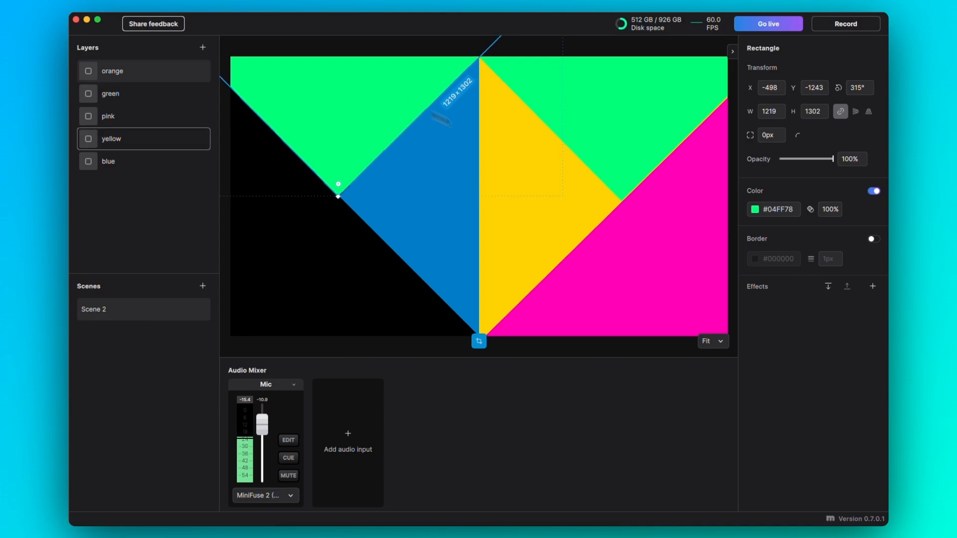
click(755, 210)
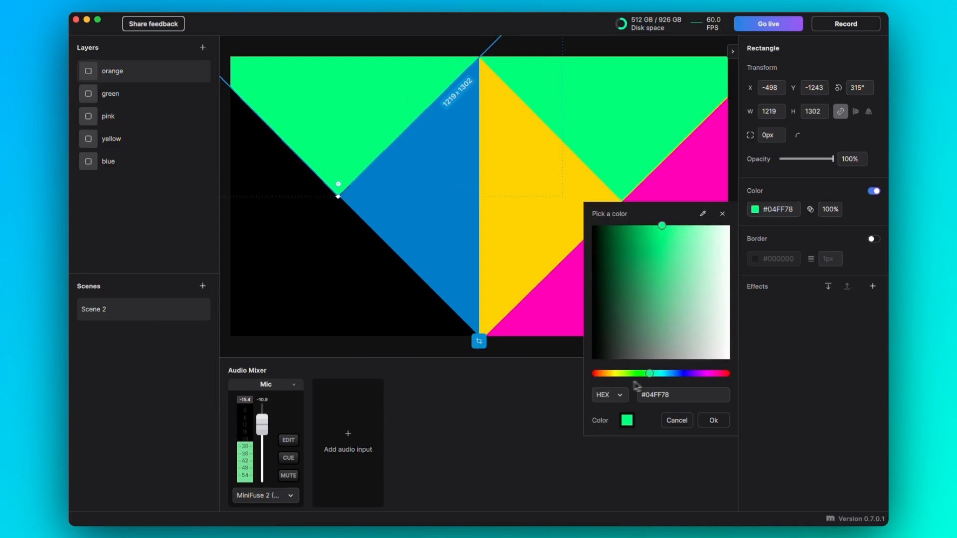
click(603, 374)
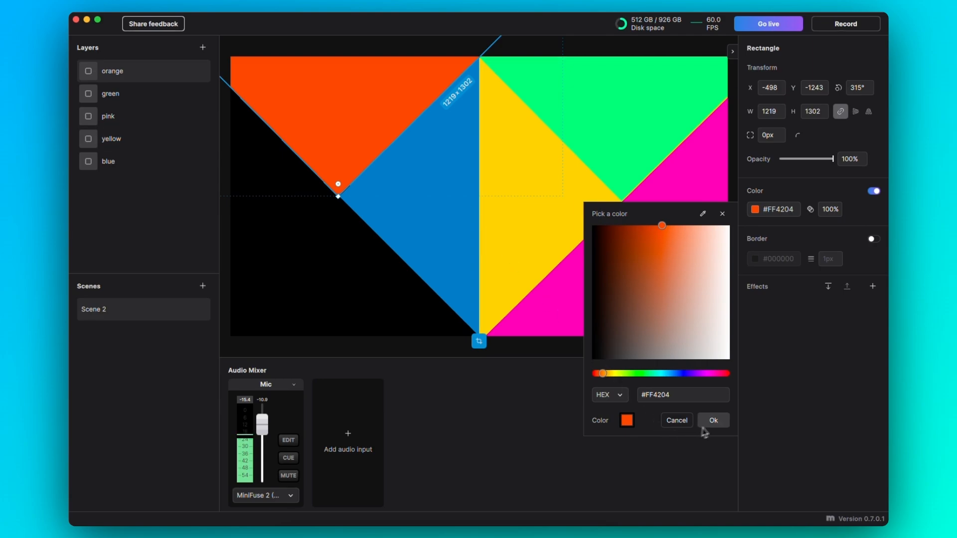
click(720, 423)
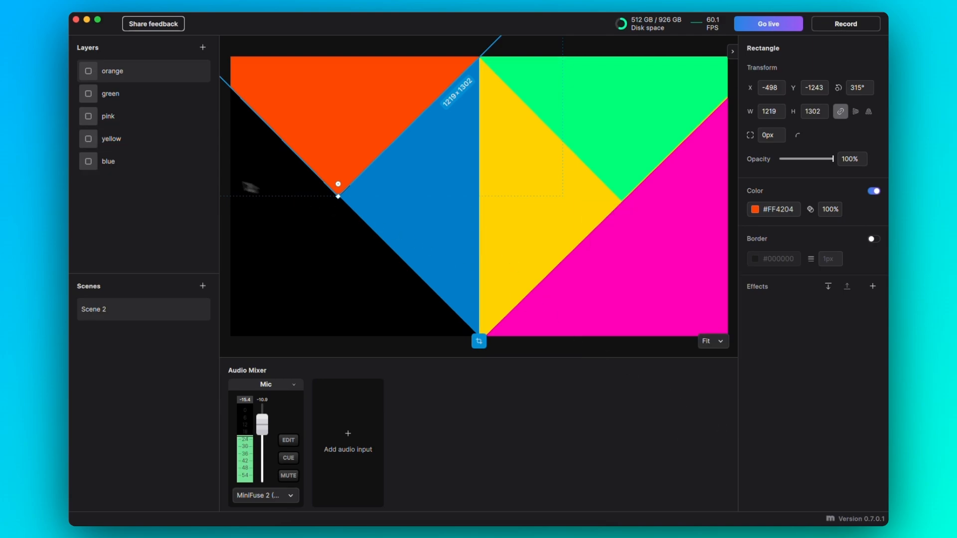
- Duplicate the orange layer and rename the copy purple
right_click(147, 74)
click(158, 202)
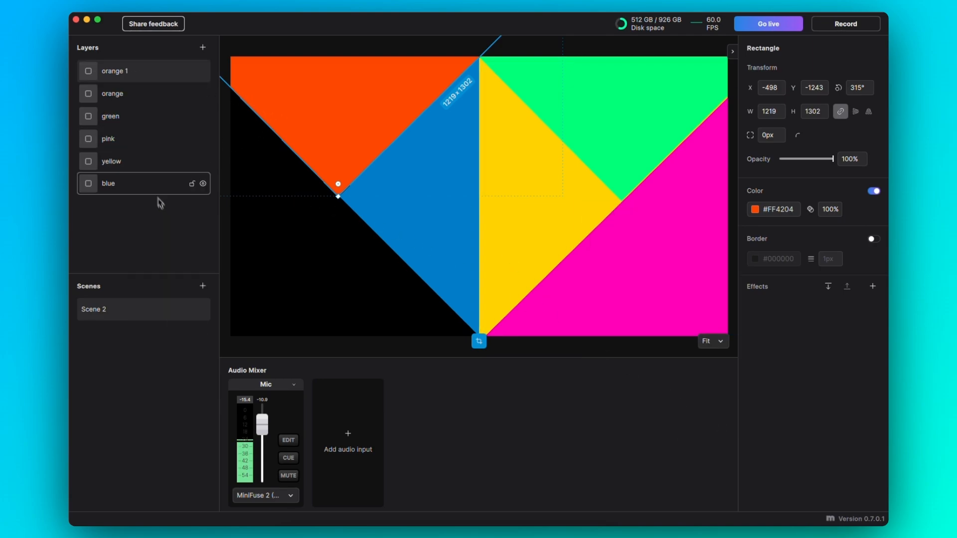
double_click(130, 74)
text(purple)
key(Return)
- Recolor the purple layer's rectangle to #9304FF
click(755, 209)
click(695, 374)
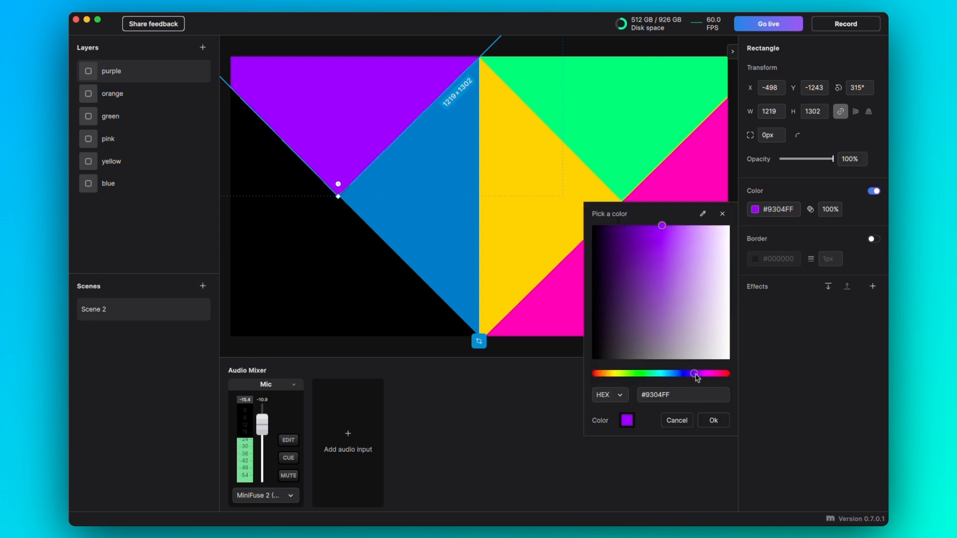
click(713, 420)
- Move the purple rectangle into the canvas's lower-left corner at X -942, Y 36 and lengthen it to 1606 to fill the black area
drag(353, 100, 284, 324)
key(Down)
key(Down)
key(Down)
drag(226, 103, 203, 70)
drag(455, 352, 482, 384)
drag(351, 292, 352, 289)
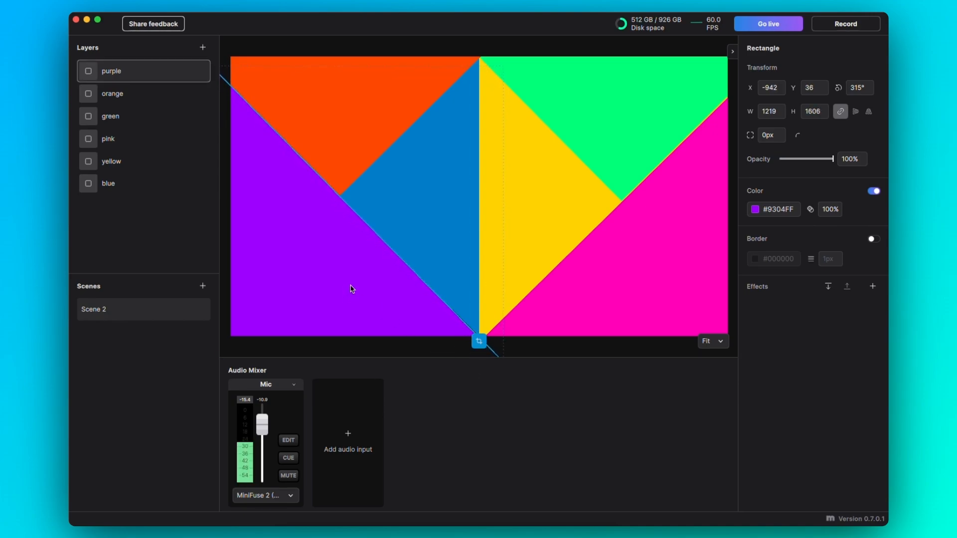
- Add a new rectangle layer above the others and name it blinds
click(202, 48)
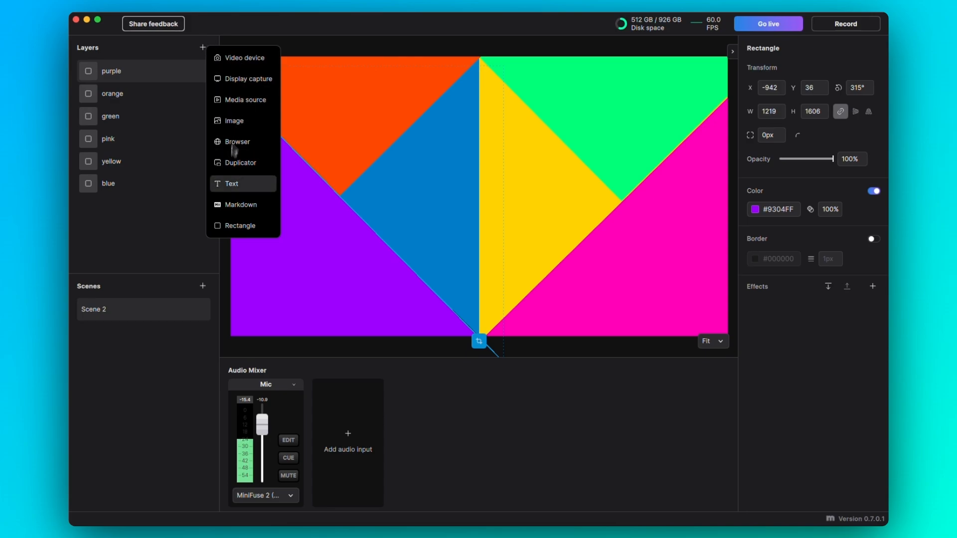
click(243, 227)
double_click(147, 77)
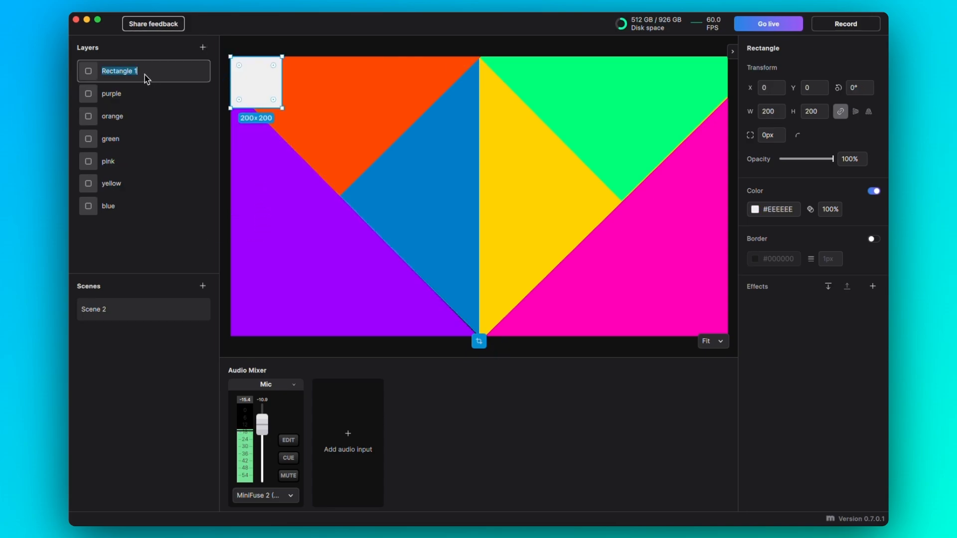
text(blinds)
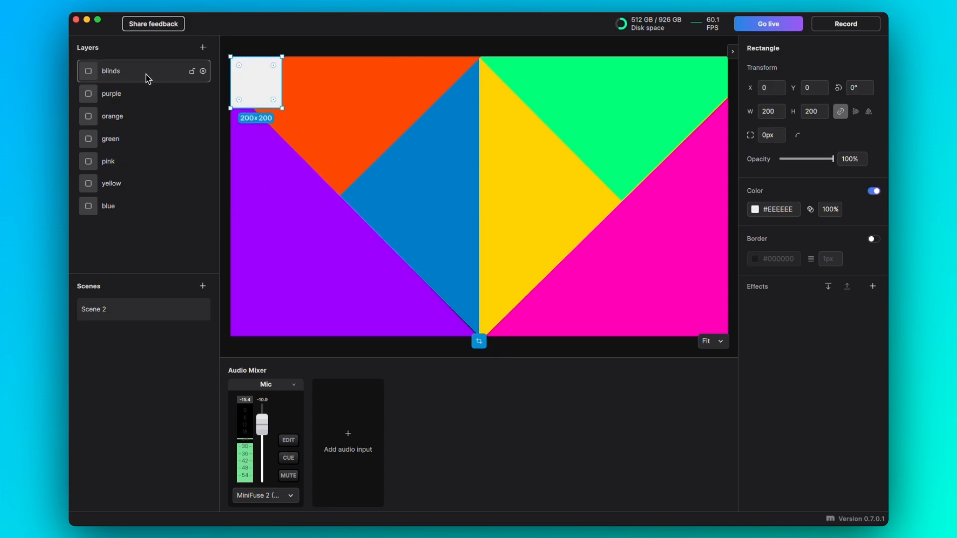
- Stretch the blinds rectangle to the canvas and recolor it black, #000000
right_click(248, 88)
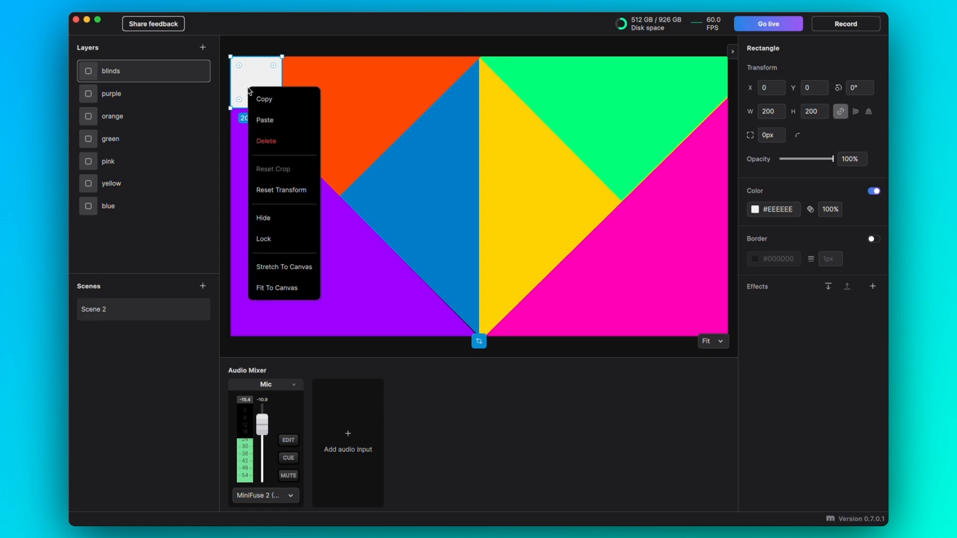
click(279, 267)
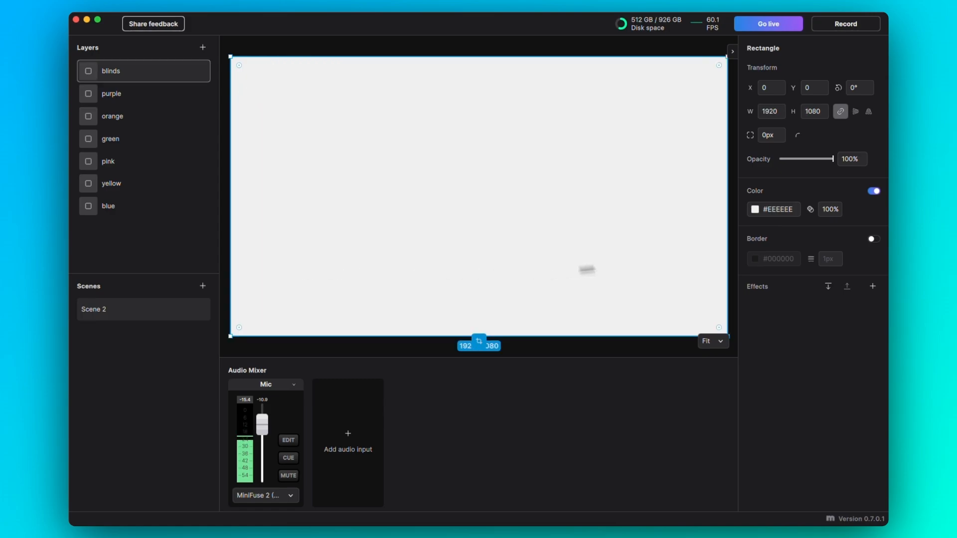
click(755, 211)
drag(691, 282, 587, 216)
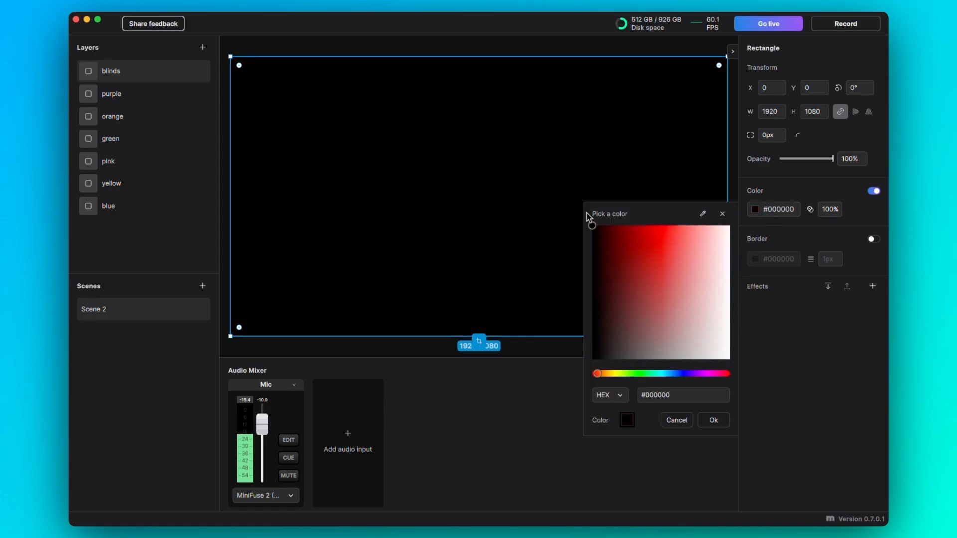
click(726, 426)
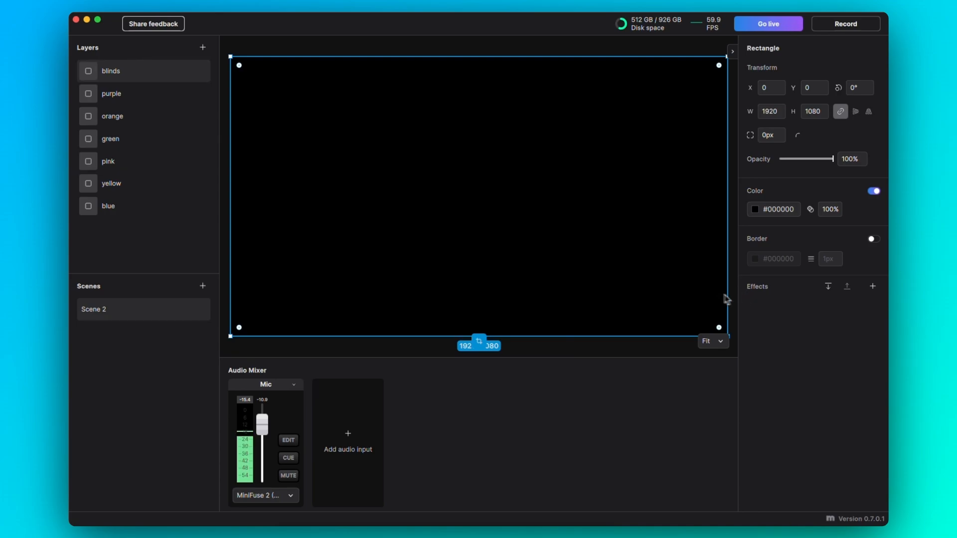
- Add a Venetian Blinds effect to the blinds layer with completion 35 and width 65
click(873, 288)
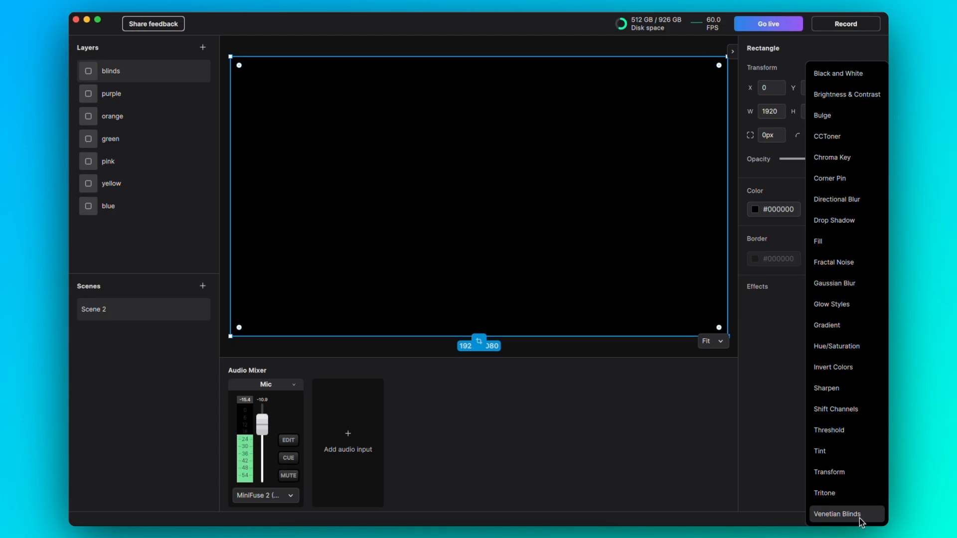
click(838, 513)
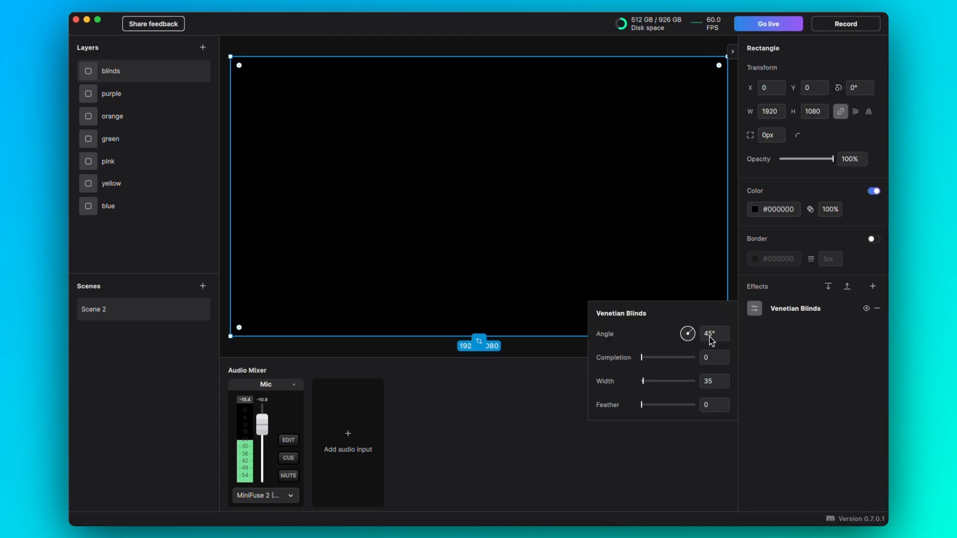
drag(643, 358, 645, 358)
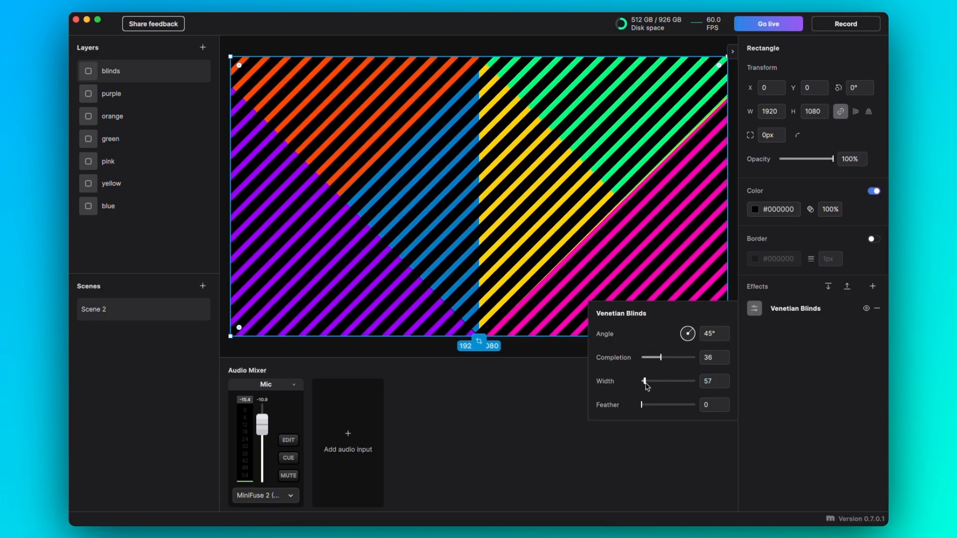
drag(644, 382, 646, 383)
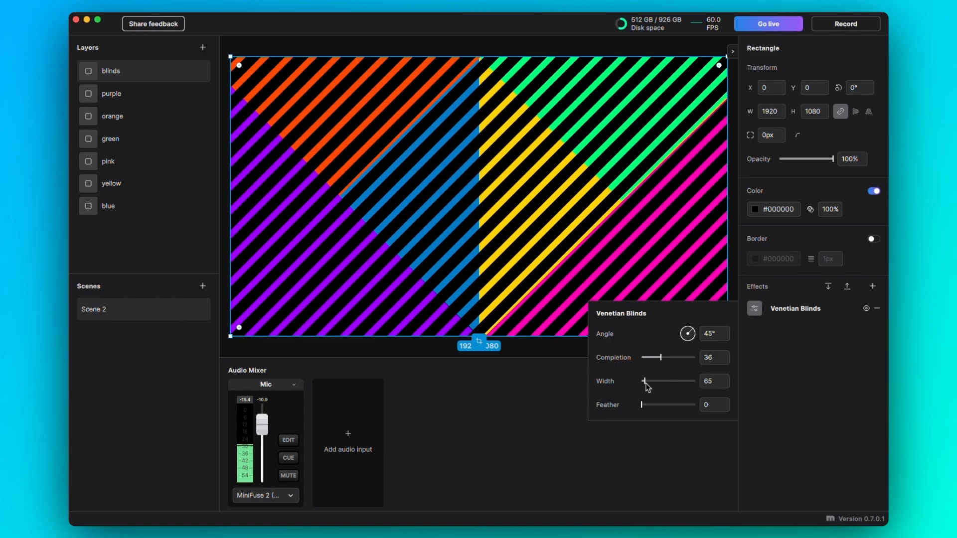
click(714, 359)
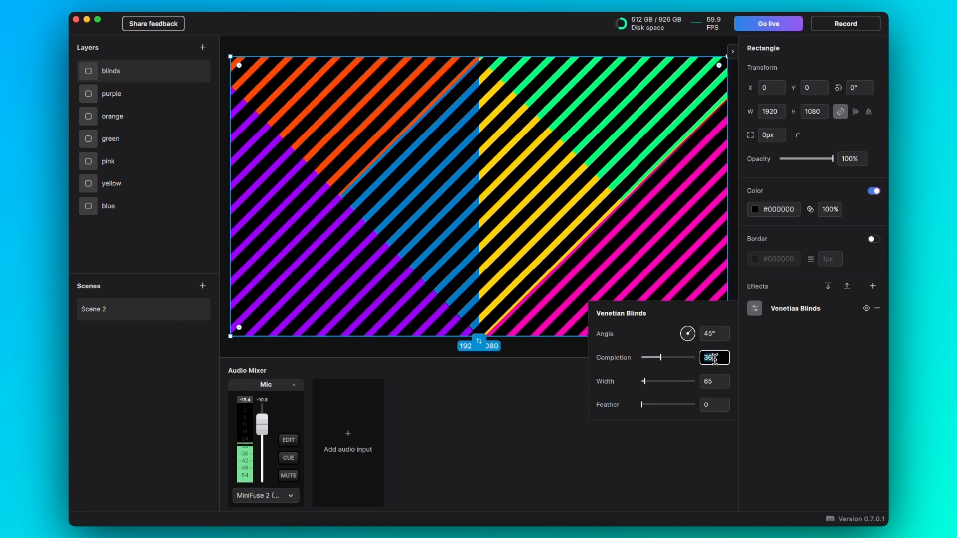
text(35)
click(713, 381)
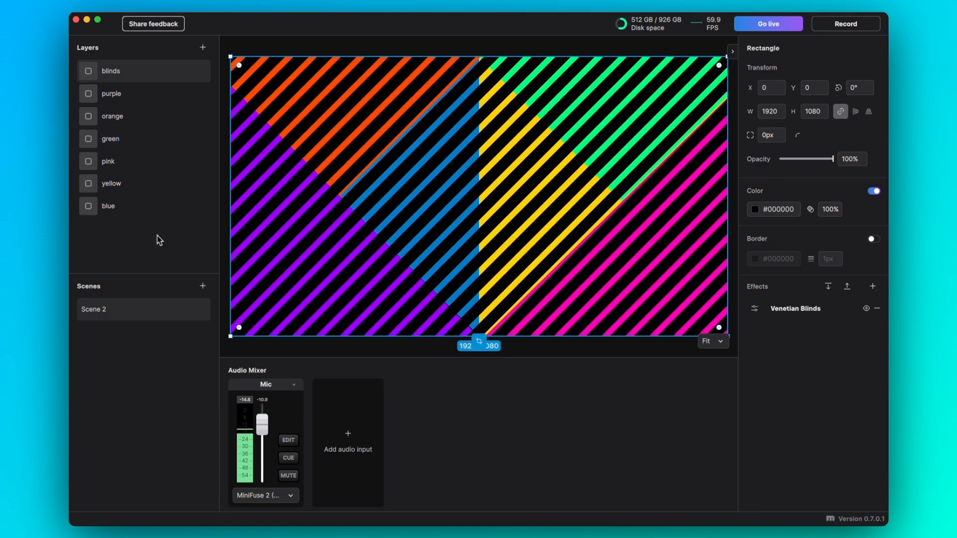
- Add a text layer in Futura PT Black at size 302 and position it at X 103, Y 365
click(202, 47)
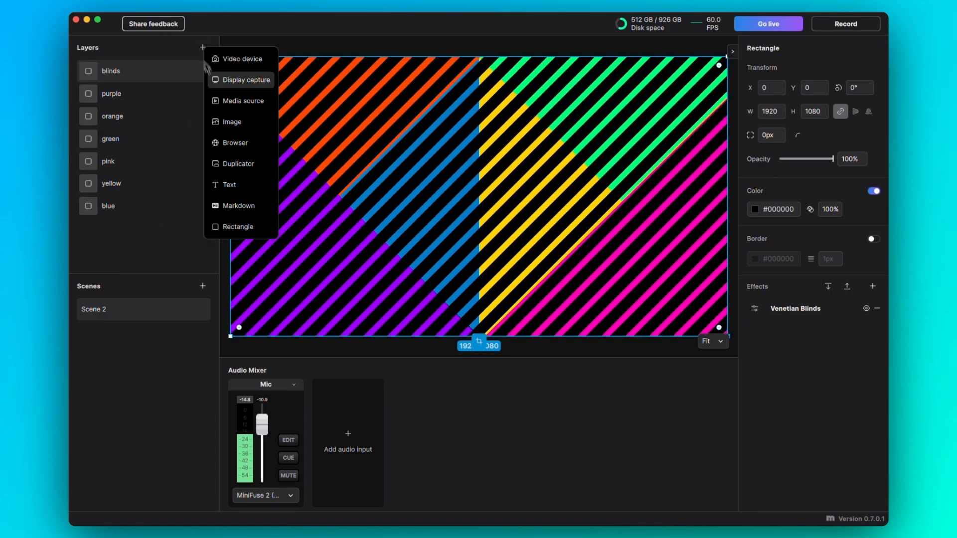
click(241, 186)
click(831, 217)
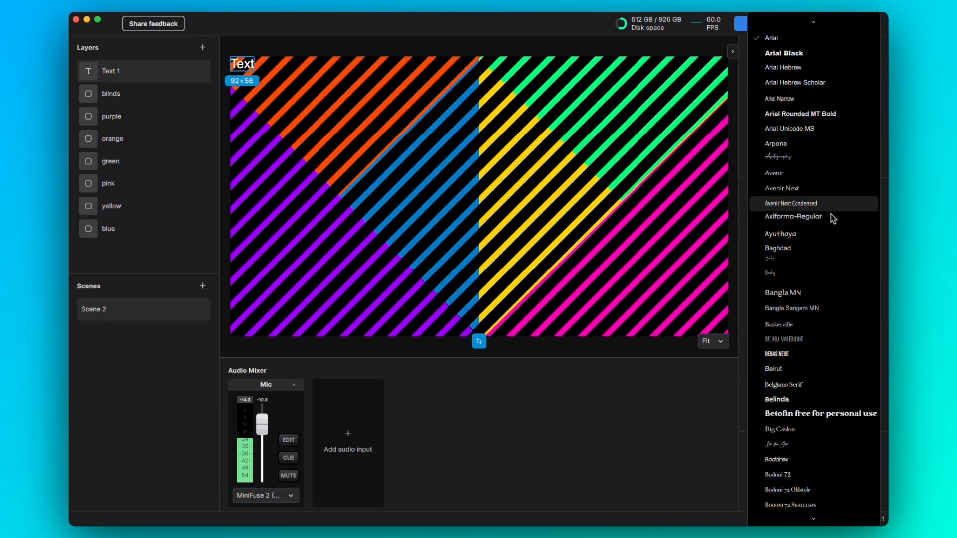
text(futura P)
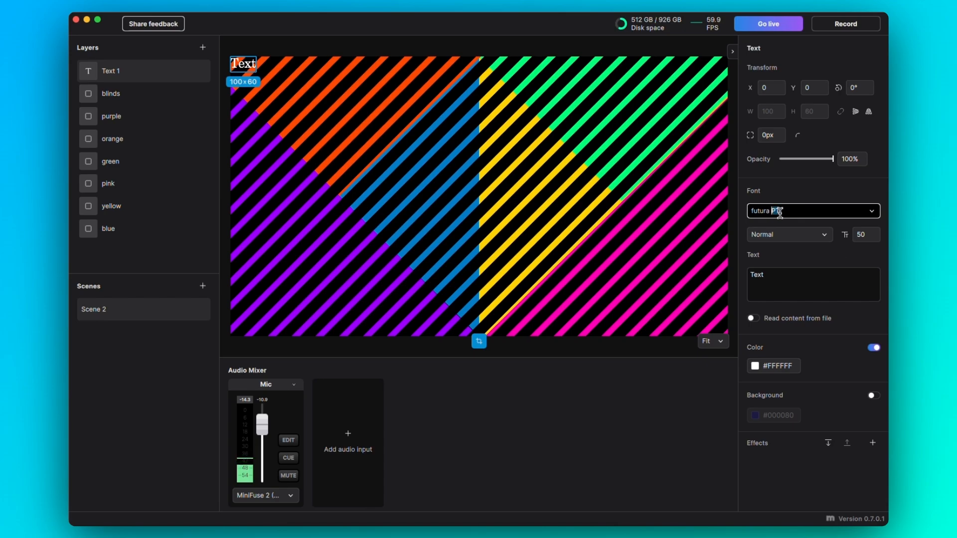
drag(256, 72, 395, 156)
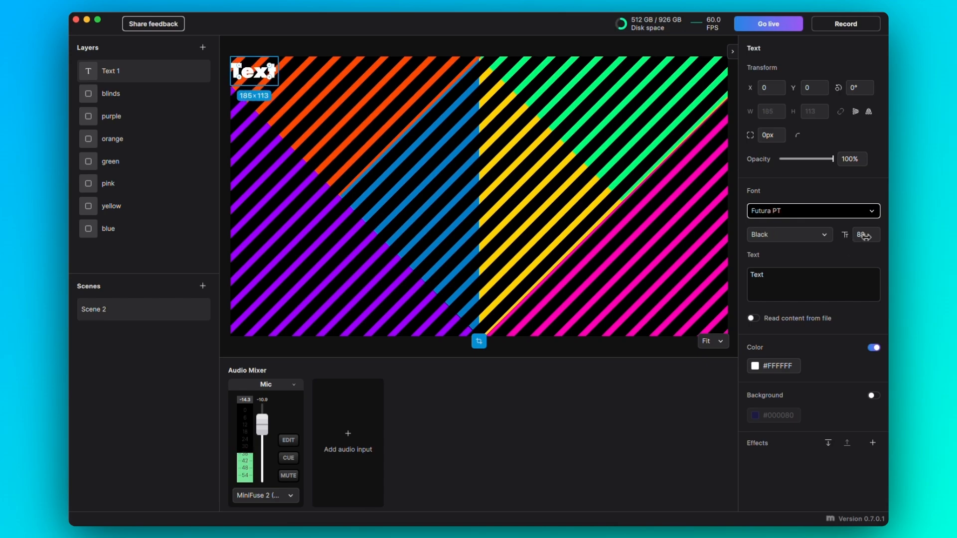
drag(341, 121, 366, 211)
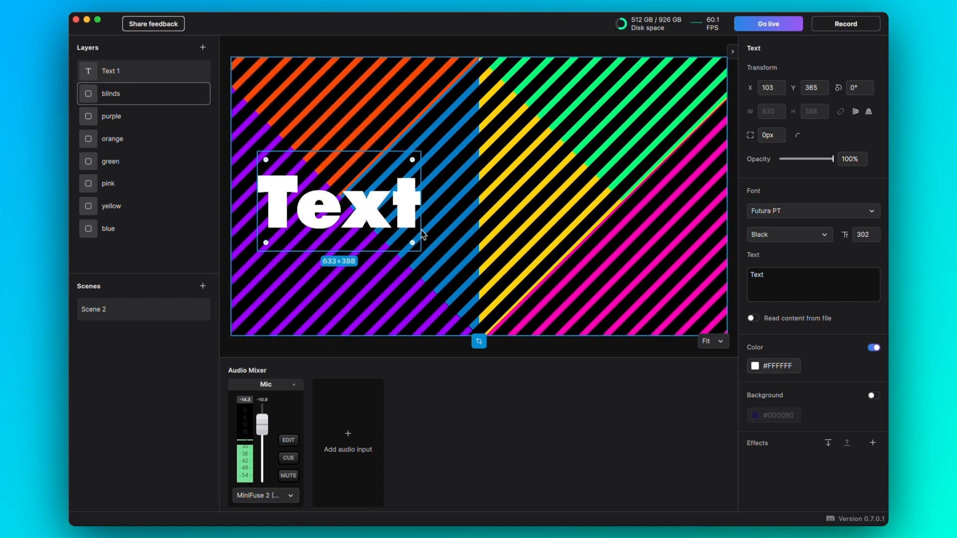
- Add a Drop Shadow effect to the text with opacity 100%, color #FF27E6 and distance 15
click(873, 445)
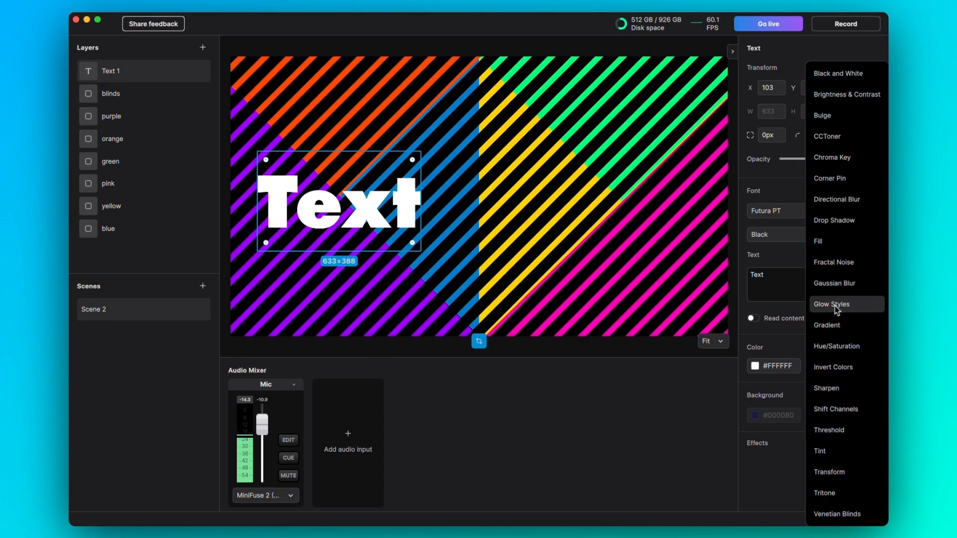
click(834, 221)
drag(669, 470, 693, 476)
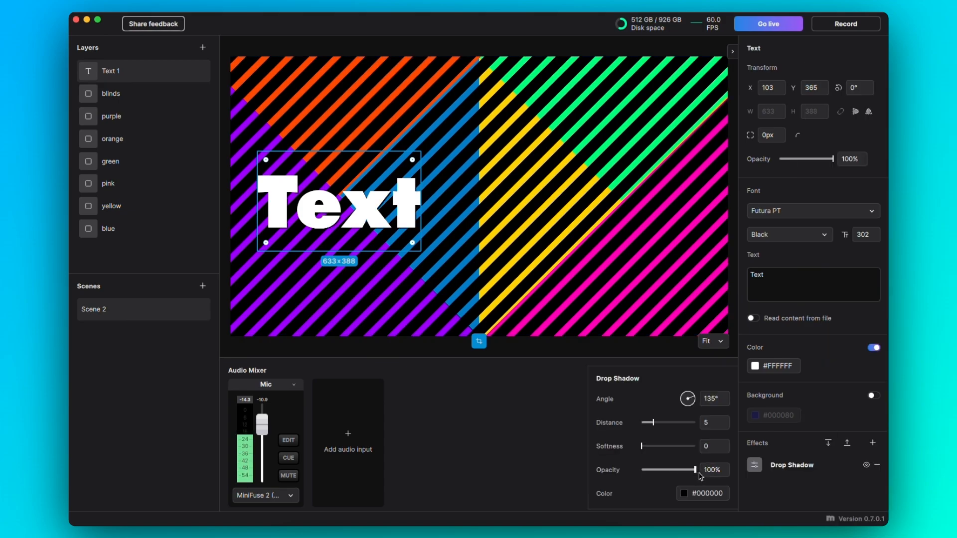
click(686, 499)
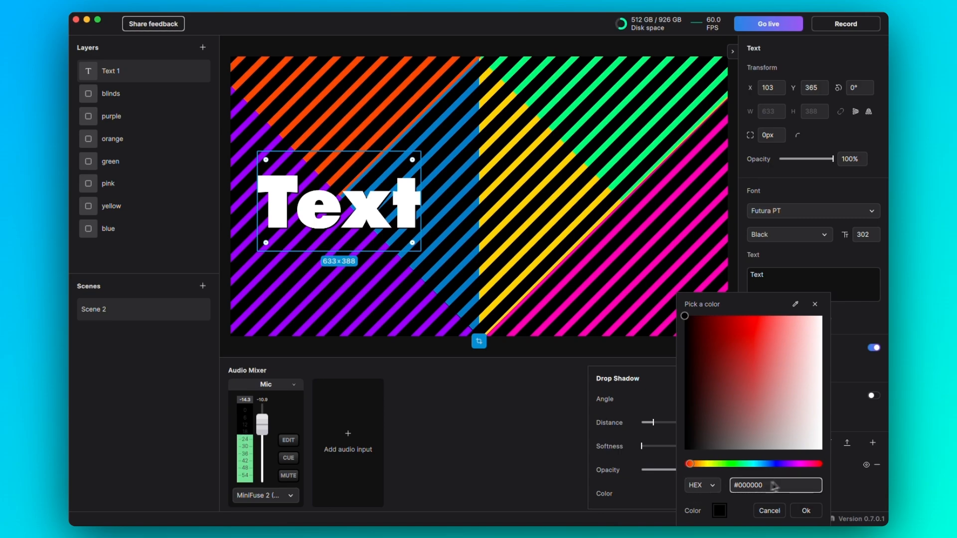
click(799, 464)
drag(758, 318, 769, 316)
click(806, 511)
drag(656, 422, 662, 424)
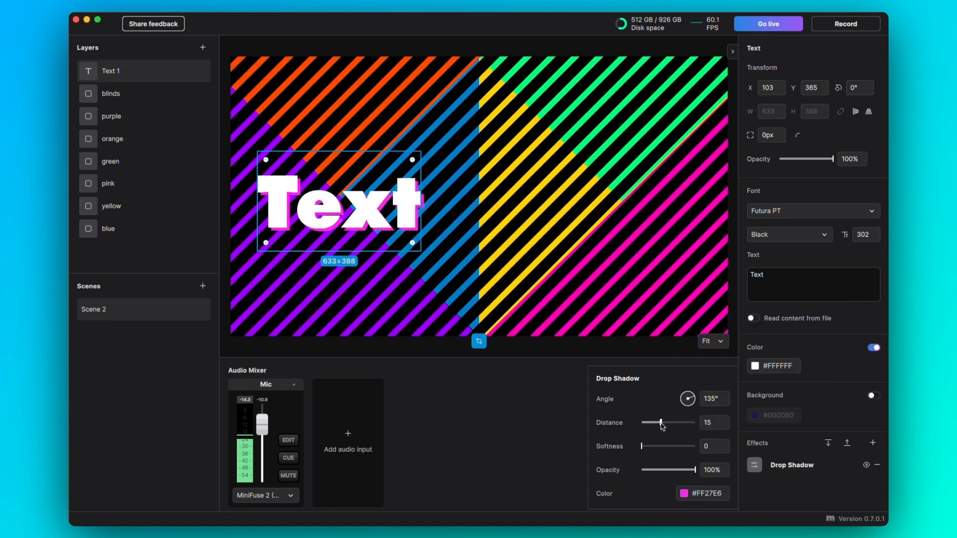
- Add a second Drop Shadow effect to the text in purple #BF00E0 with opacity 100%
click(872, 442)
click(842, 220)
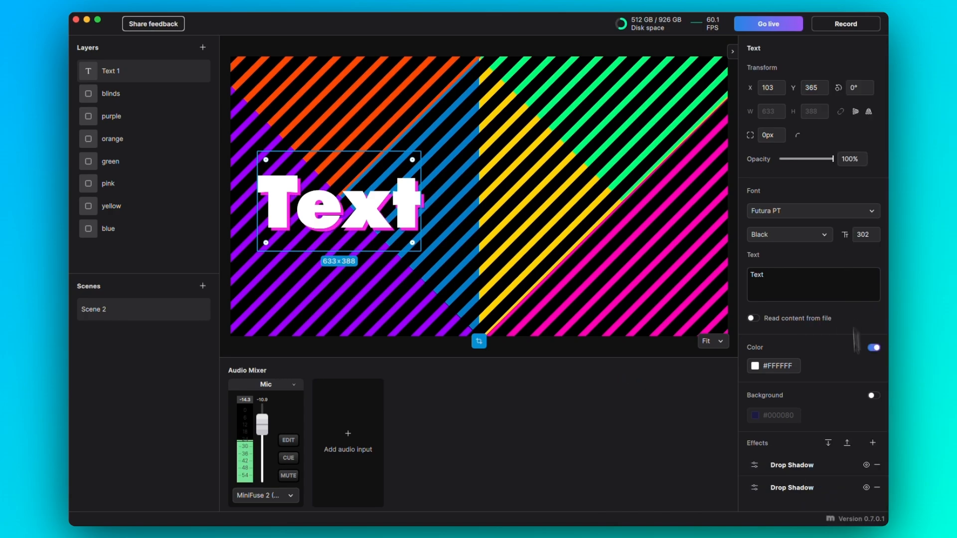
click(754, 488)
click(688, 495)
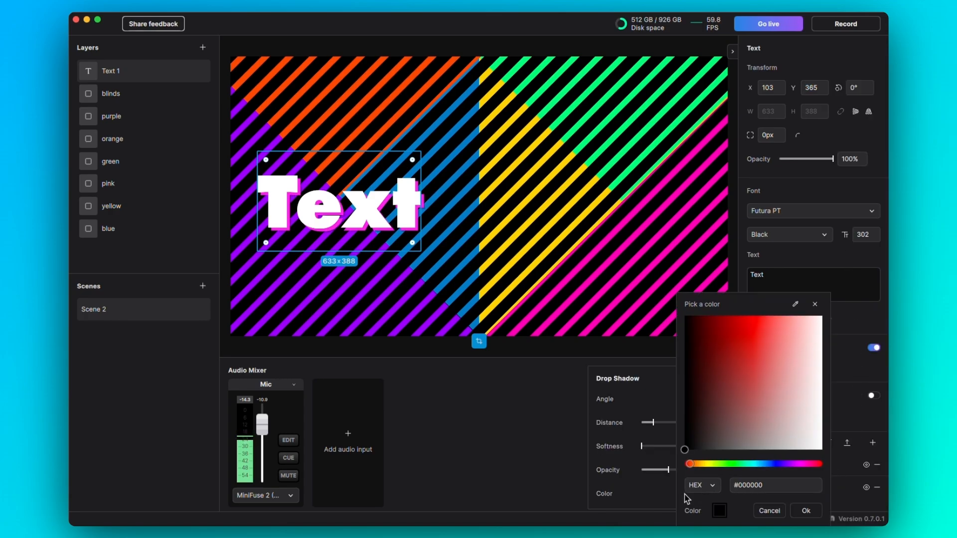
click(792, 463)
click(745, 329)
drag(744, 329, 725, 314)
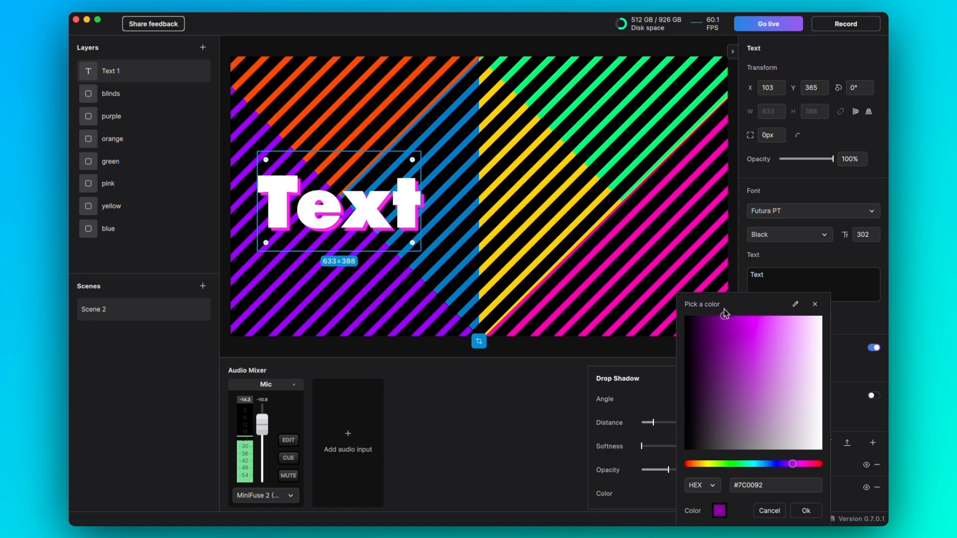
click(748, 314)
click(807, 512)
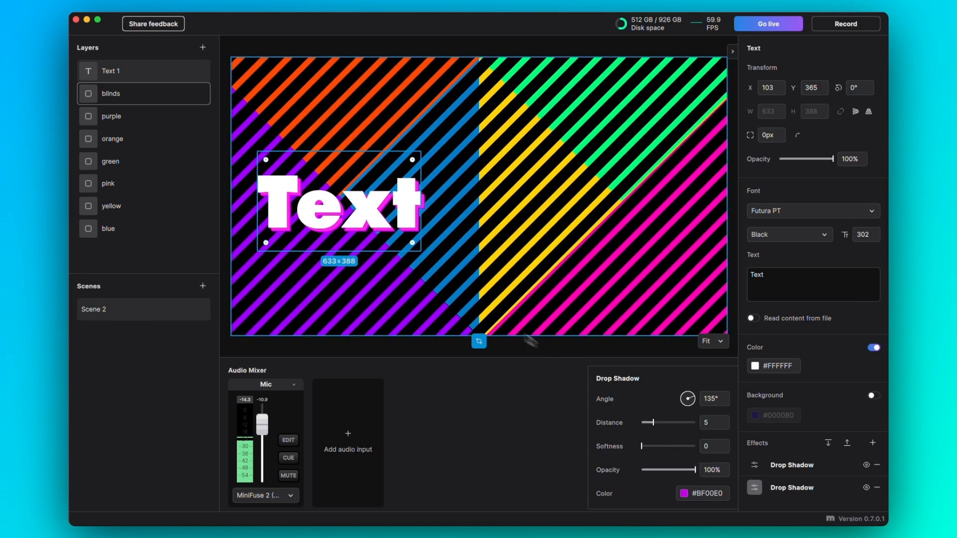
- Set the second drop shadow's angle to about -58° and distance to 15, and recolor it a lighter purple
drag(693, 402, 687, 398)
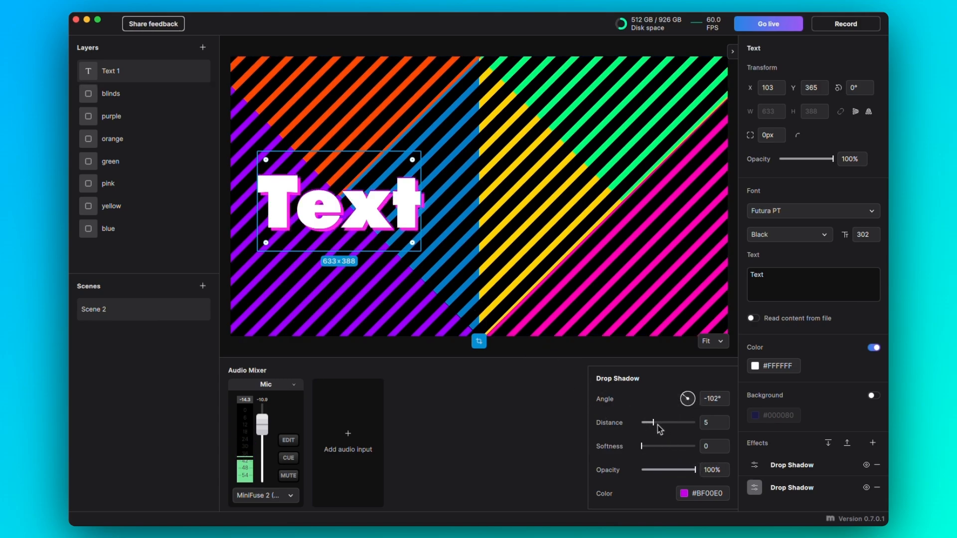
drag(657, 423, 661, 423)
drag(686, 398, 688, 396)
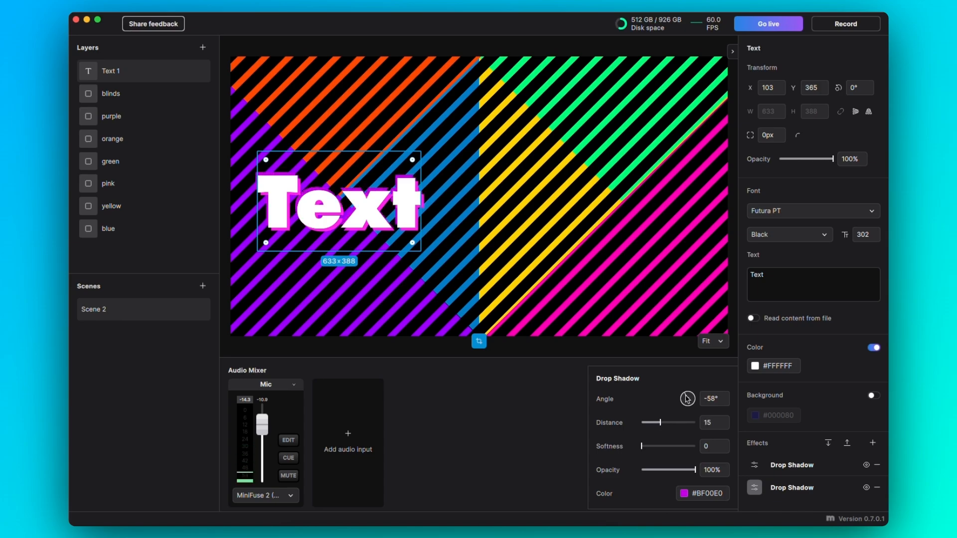
click(685, 493)
drag(792, 464, 788, 463)
click(777, 314)
click(806, 512)
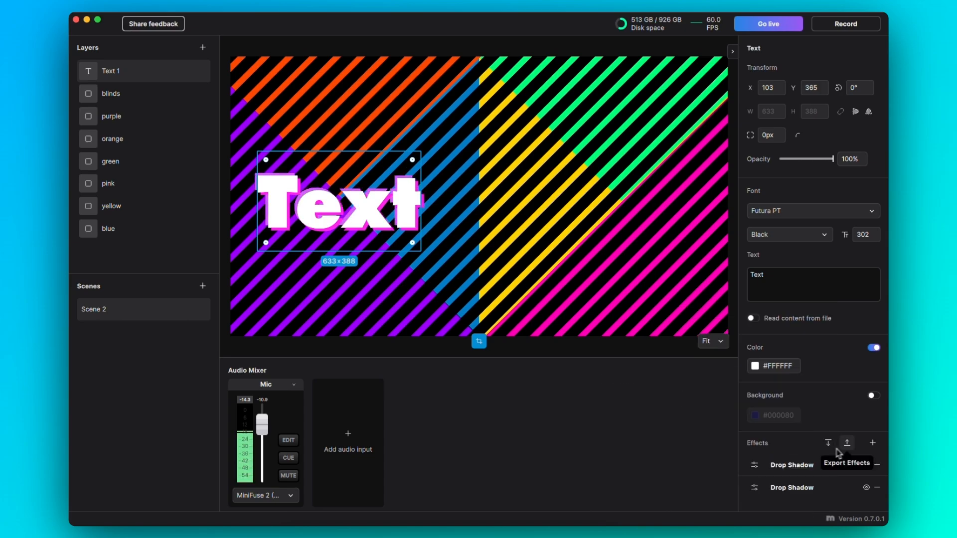
- Add a Glow Styles outer glow to the text in #FFC1FA with opacity 0.56, size 59 and choke 0
click(872, 443)
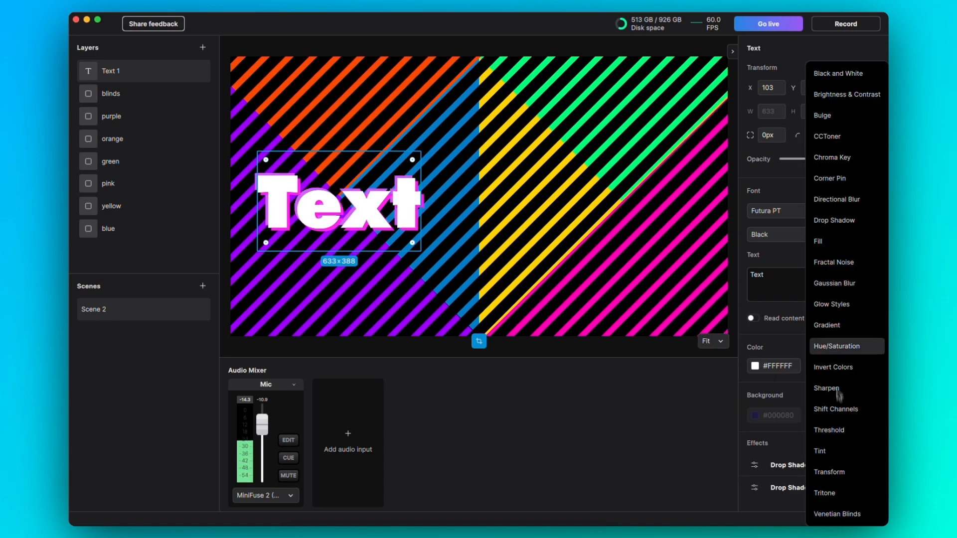
click(831, 306)
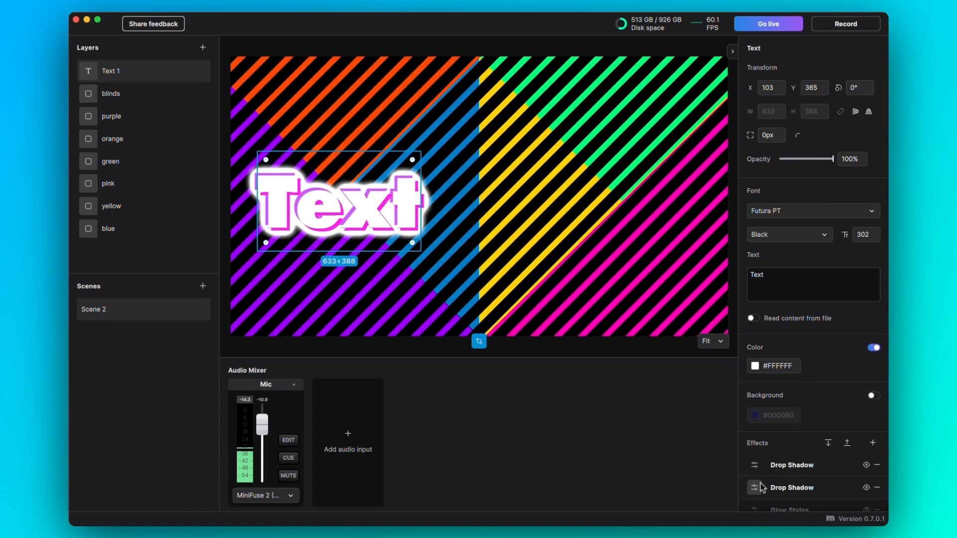
scroll(754, 485, down, 1)
click(753, 500)
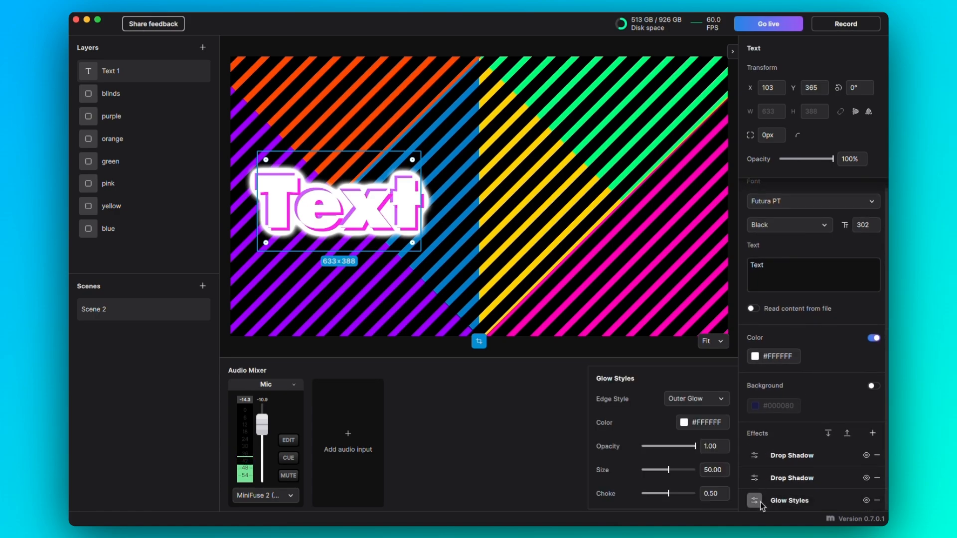
click(684, 423)
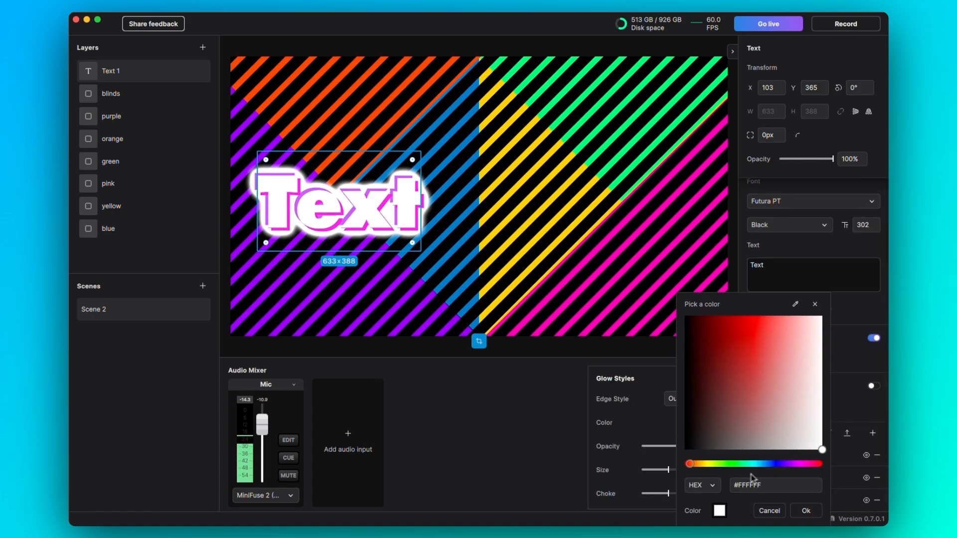
click(797, 465)
drag(780, 344, 804, 316)
click(805, 510)
drag(668, 493, 636, 493)
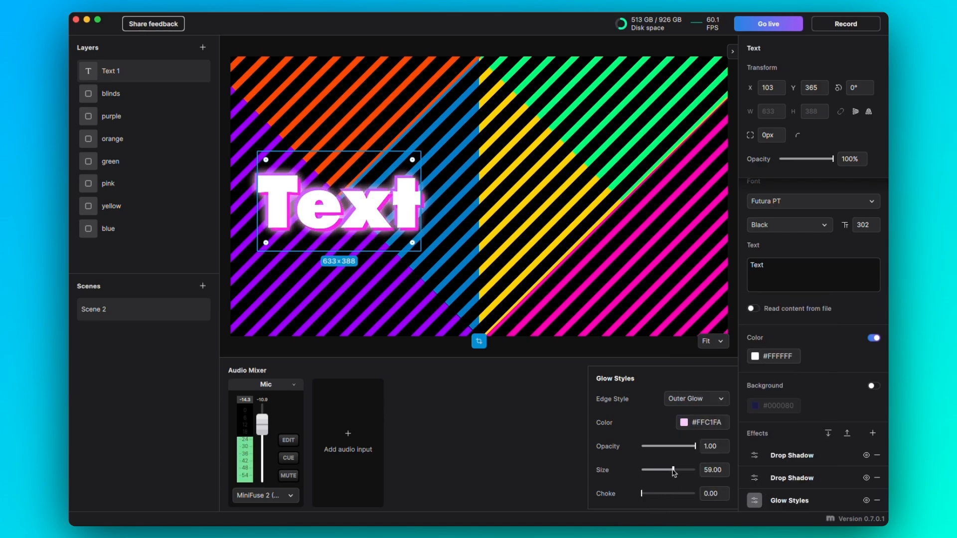
drag(694, 446, 672, 446)
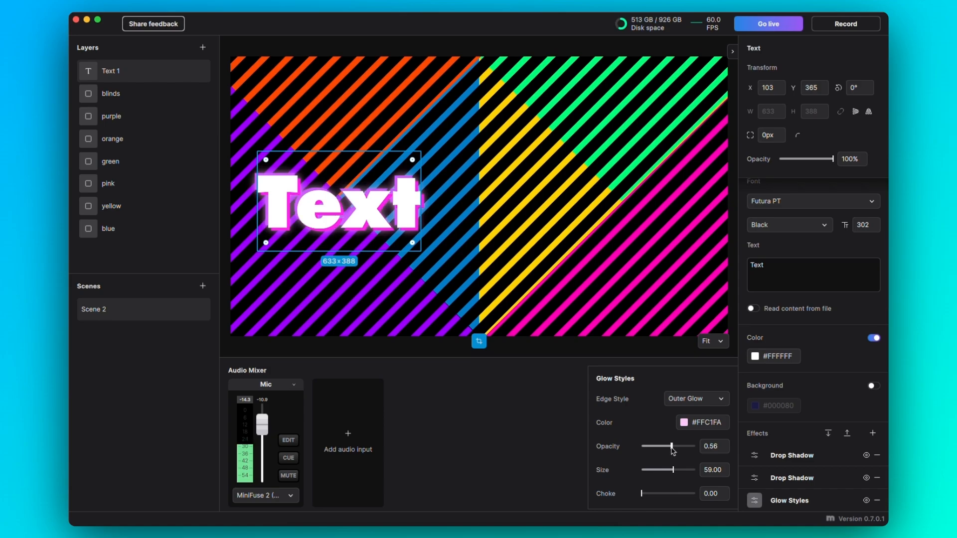
- Change the text content to the single letter S and rename its layer s
click(784, 264)
text(S)
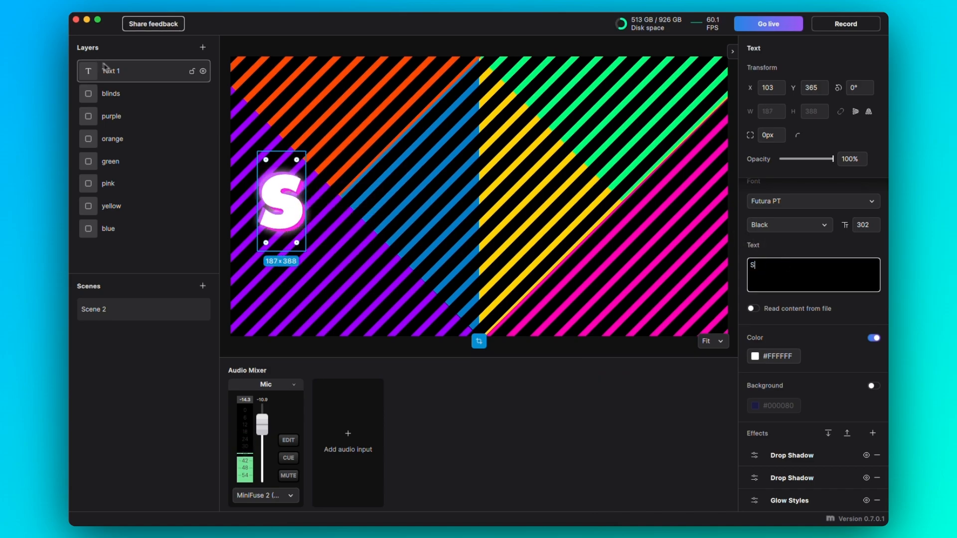
double_click(122, 72)
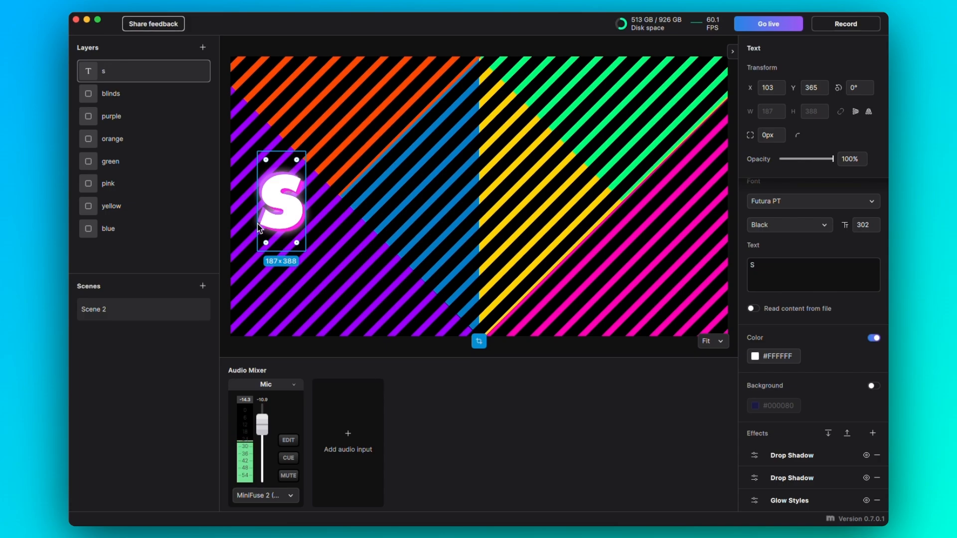
- Duplicate the styled S across the canvas and edit each copy so the separate letter layers spell STARTING
drag(283, 202, 331, 202)
drag(331, 202, 494, 219)
click(331, 202)
double_click(764, 269)
text(tART)
text(I)
drag(488, 216, 563, 217)
text(NG)
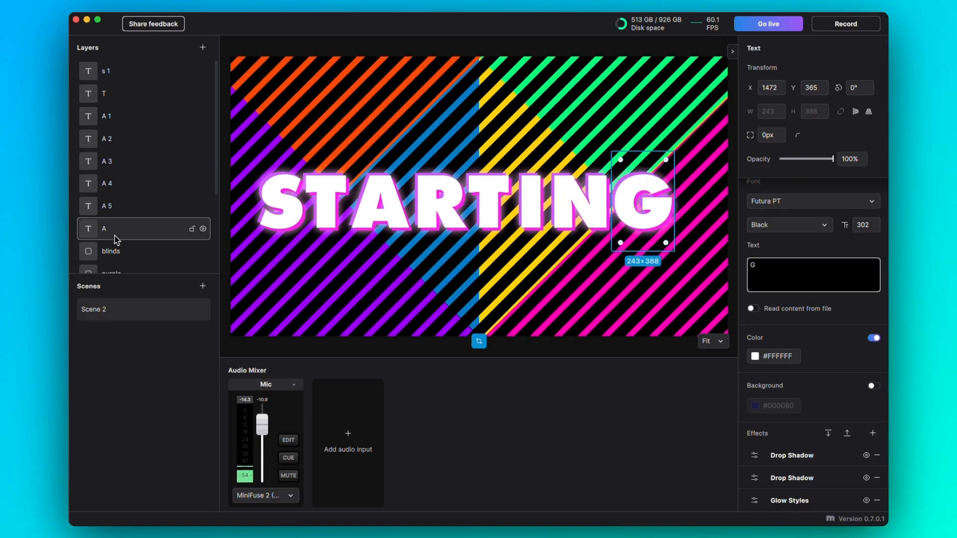
- Rename the letter layers to match their letters: S, T, A, R, T2, I, N and G
double_click(128, 167)
text(T2)
double_click(124, 138)
text(R)
double_click(125, 116)
text(A)
double_click(124, 75)
text(S)
- Select all letter layers from G to S and center the word STARTING on the canvas
click(139, 251)
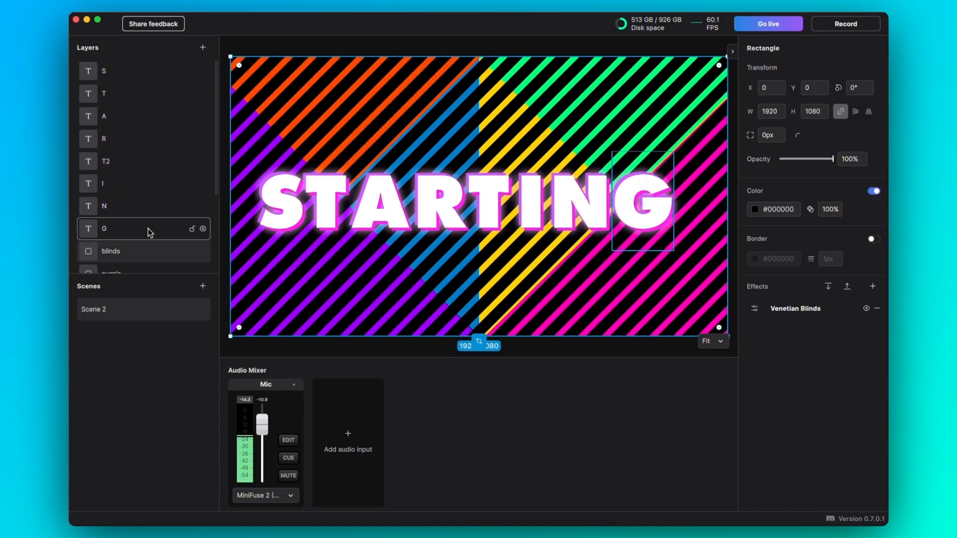
click(149, 233)
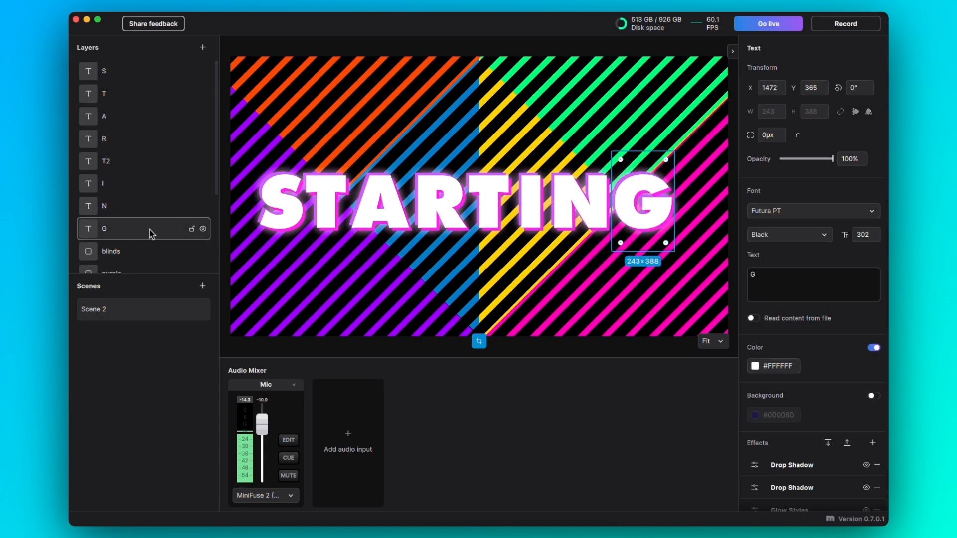
shift+click(121, 75)
drag(487, 189, 497, 201)
drag(501, 201, 505, 199)
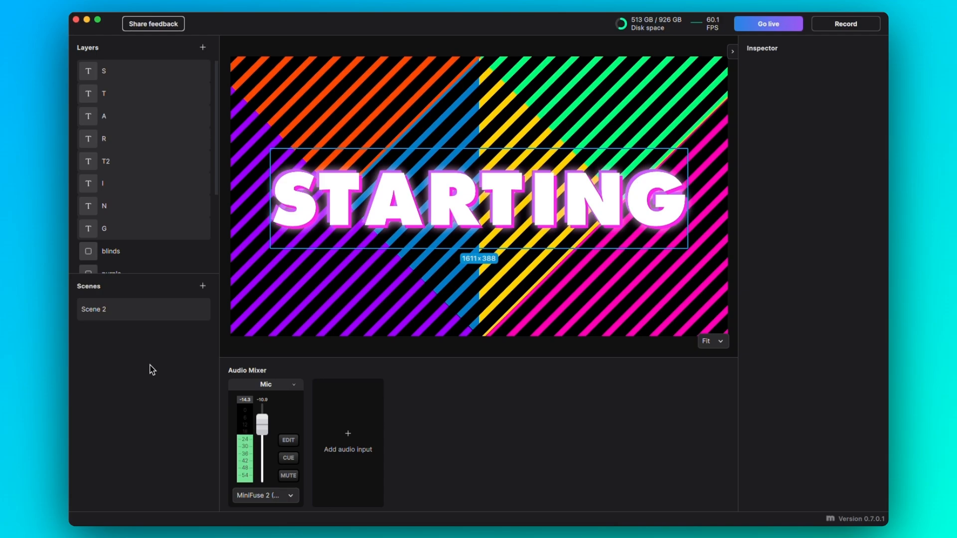
- Add a video device layer enlarged to 3452 × 1942 to cover the canvas, and place it beneath the blue layer
click(202, 47)
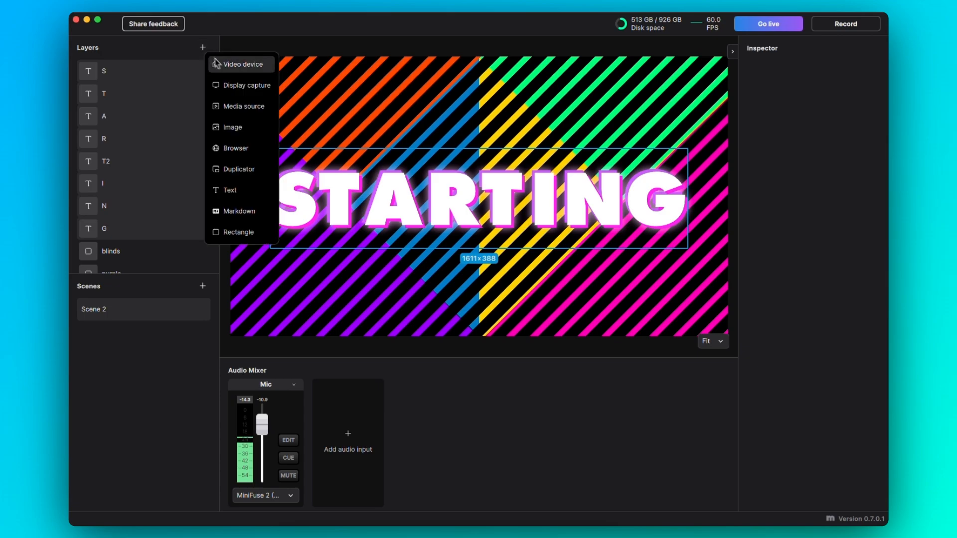
click(220, 65)
drag(294, 336, 391, 417)
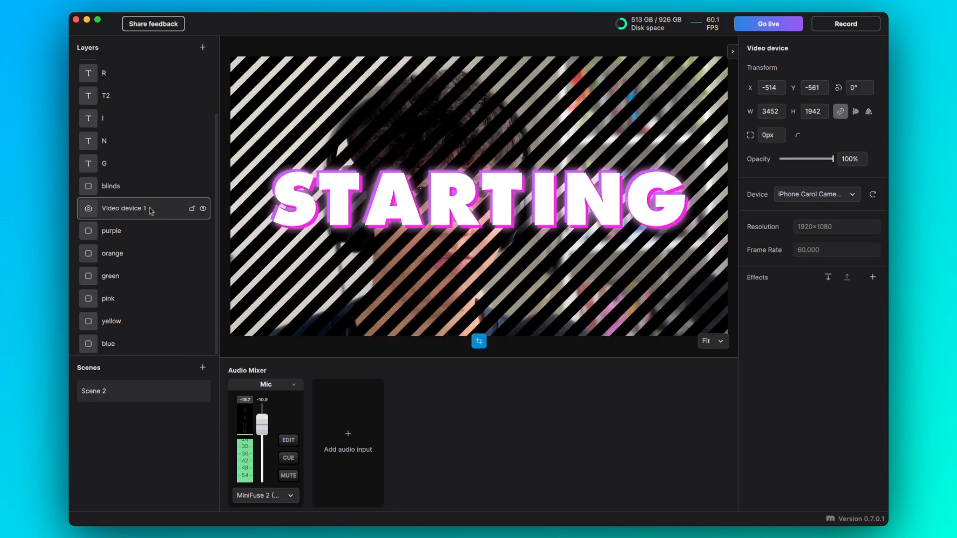
drag(151, 211, 148, 349)
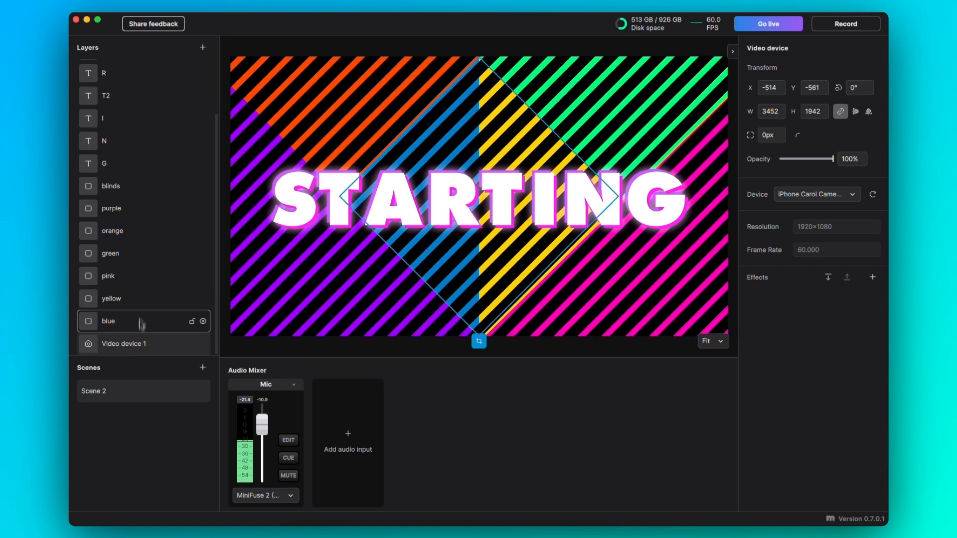
- Duplicate the scene and open the lower scene in the list for editing
right_click(130, 397)
click(151, 427)
click(133, 414)
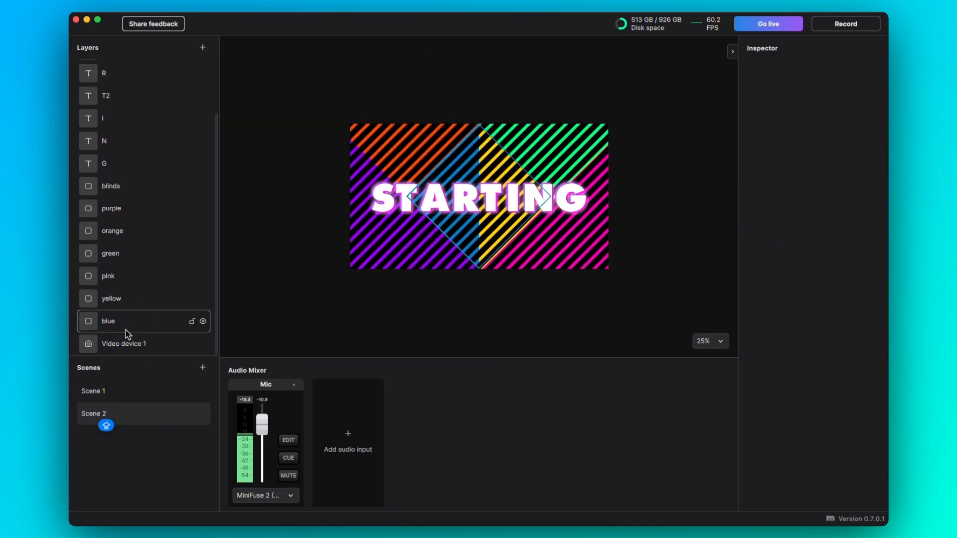
- Move the purple rectangle off the canvas's left side to X -2110, Y -174 and rotate it to 10°
click(127, 333)
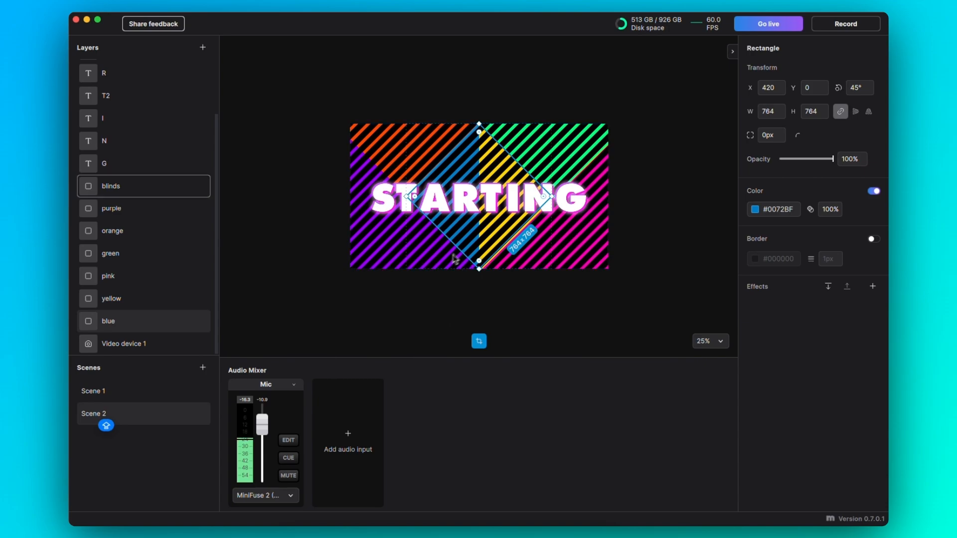
click(149, 211)
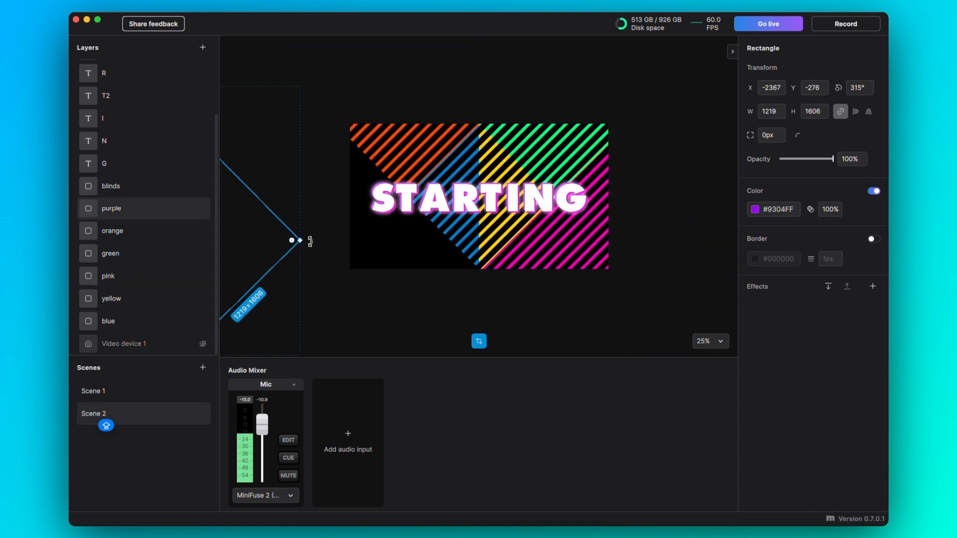
drag(310, 241, 280, 252)
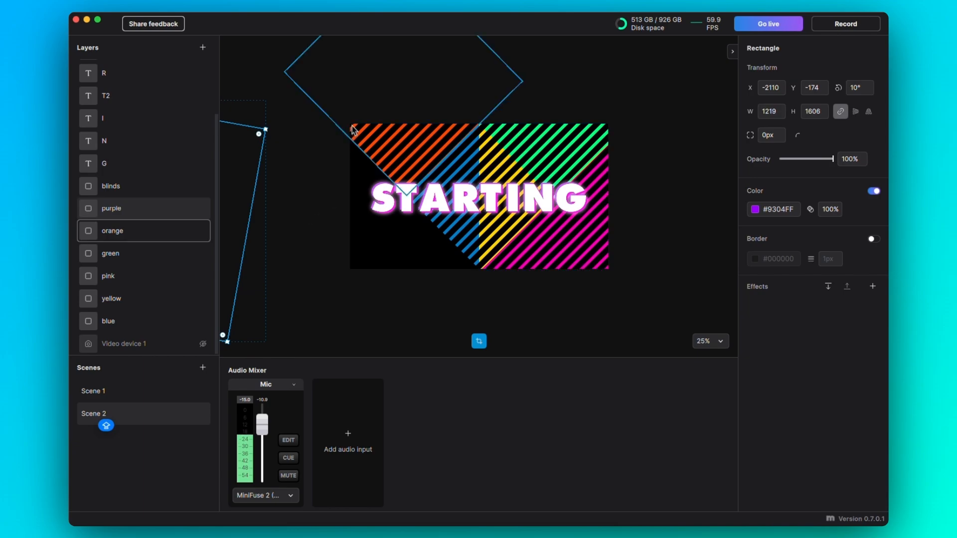
- Move the orange, green and pink rectangles completely off the canvas, placing the green one at about X 1724, Y -1637
click(190, 229)
drag(405, 180, 280, 129)
click(189, 253)
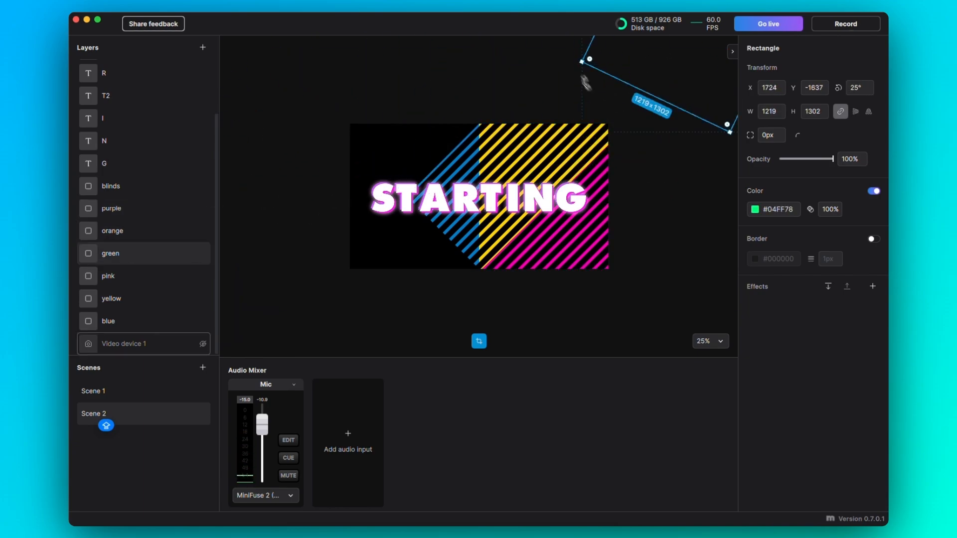
click(190, 276)
drag(568, 234, 688, 299)
drag(623, 279, 807, 219)
- Move the yellow and blue rectangles completely off the canvas, and set the blinds layer's opacity to 0%
click(190, 298)
drag(664, 241, 602, 128)
click(190, 321)
drag(474, 258, 398, 93)
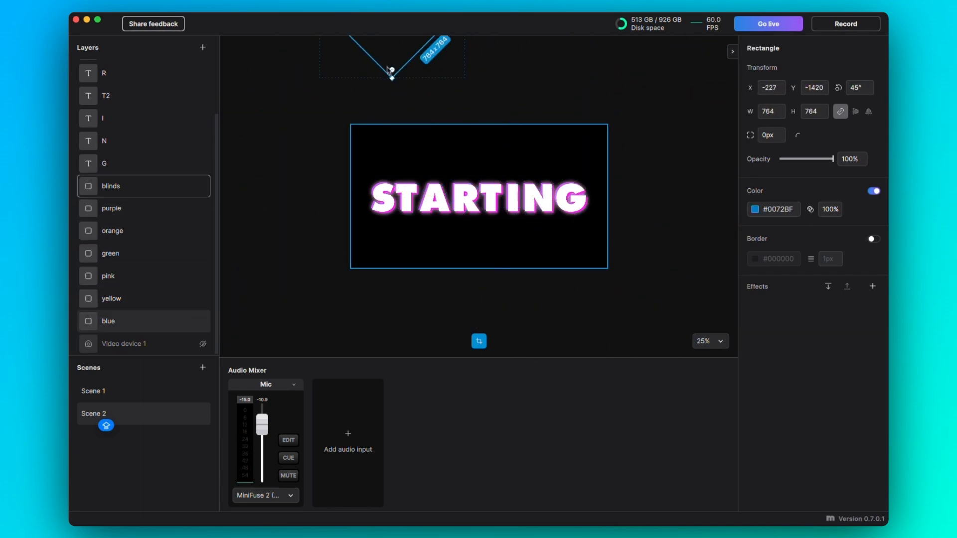
click(439, 149)
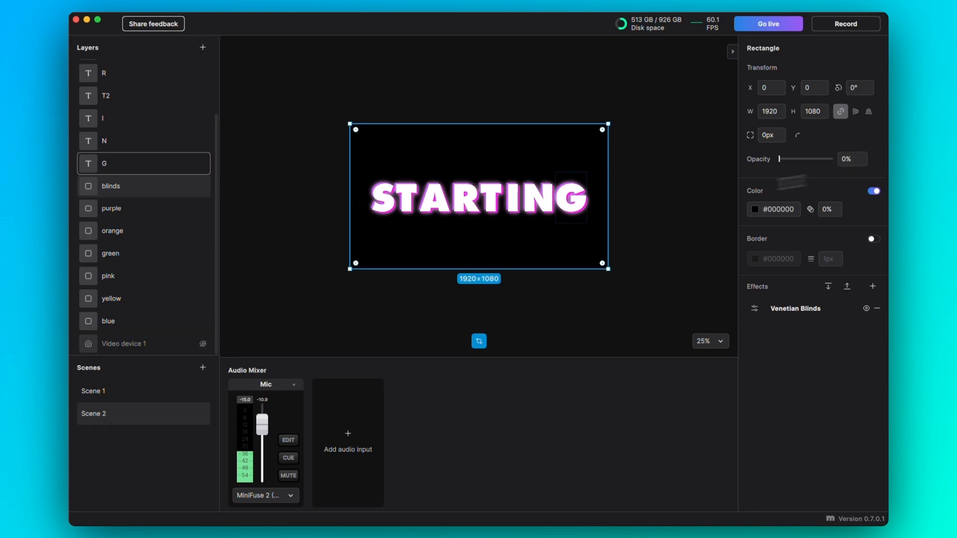
- Scatter the letters of STARTING outside the canvas on all sides, with the G at X 1915, Y 1259 rotated to 324°
click(388, 217)
drag(383, 202, 304, 209)
drag(406, 202, 384, 319)
drag(460, 204, 443, 321)
drag(490, 198, 536, 82)
drag(513, 198, 672, 210)
drag(571, 198, 636, 329)
drag(654, 352, 667, 337)
- Unhide the video device layer and fit it to the canvas
scroll(142, 344, down, 3)
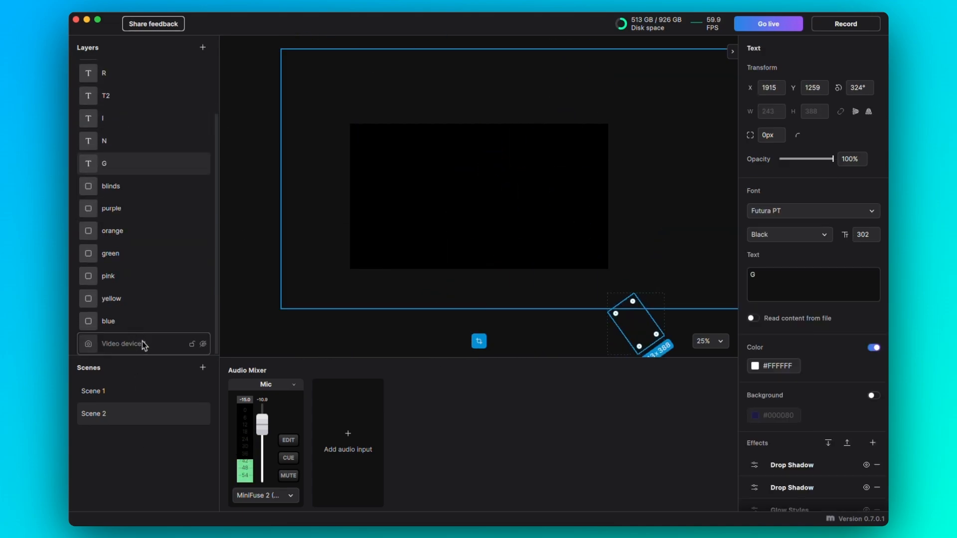
click(204, 344)
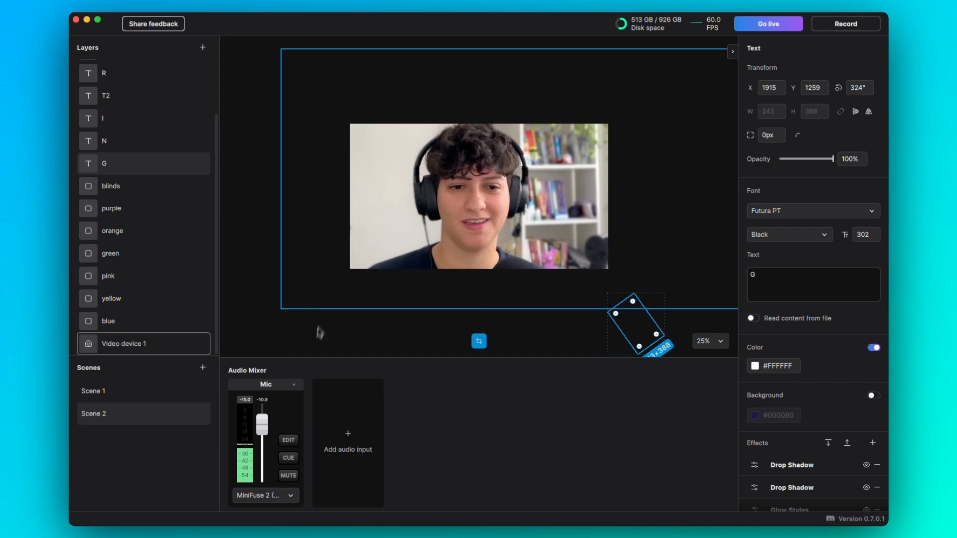
click(364, 268)
click(174, 344)
right_click(174, 345)
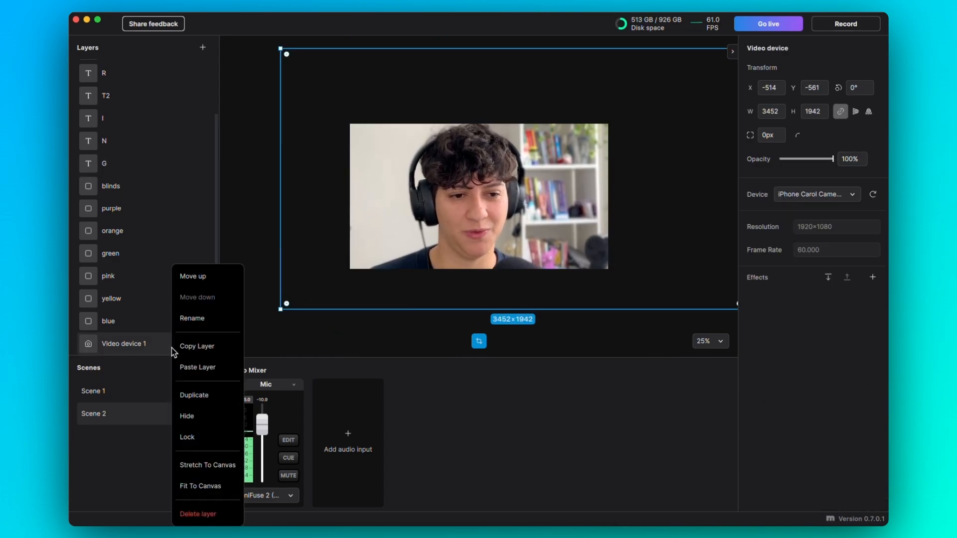
click(204, 480)
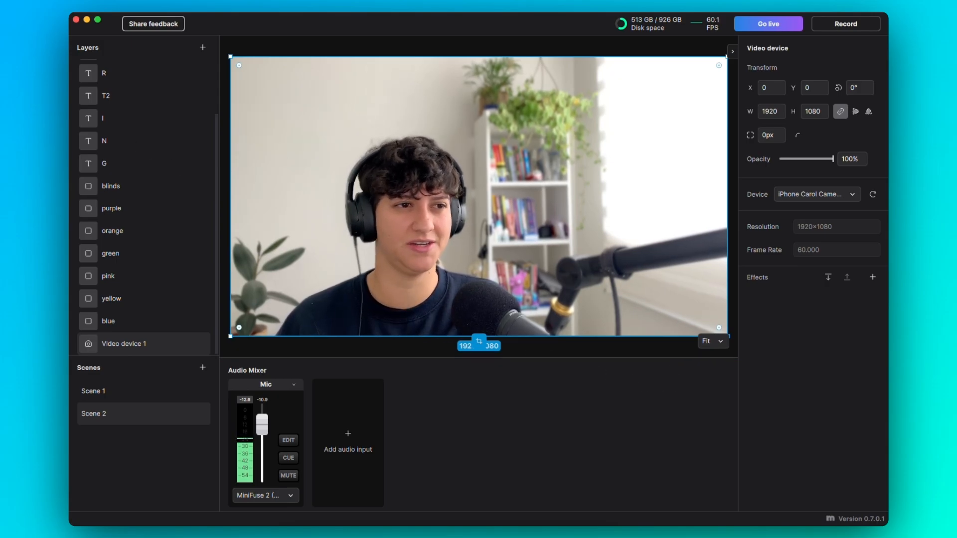
- Review the global transition settings for type, easing curve, duration and layer reordering mode, and close them
click(323, 129)
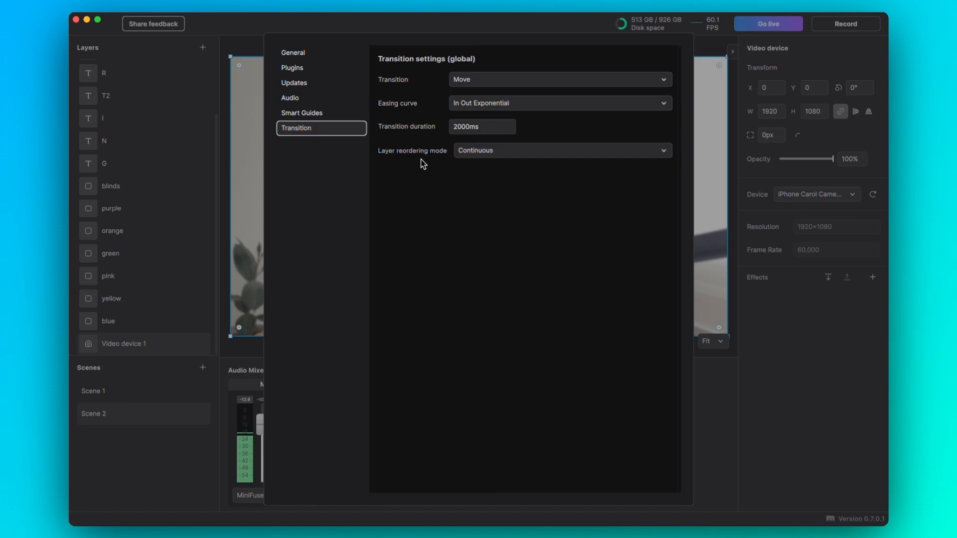
click(246, 352)
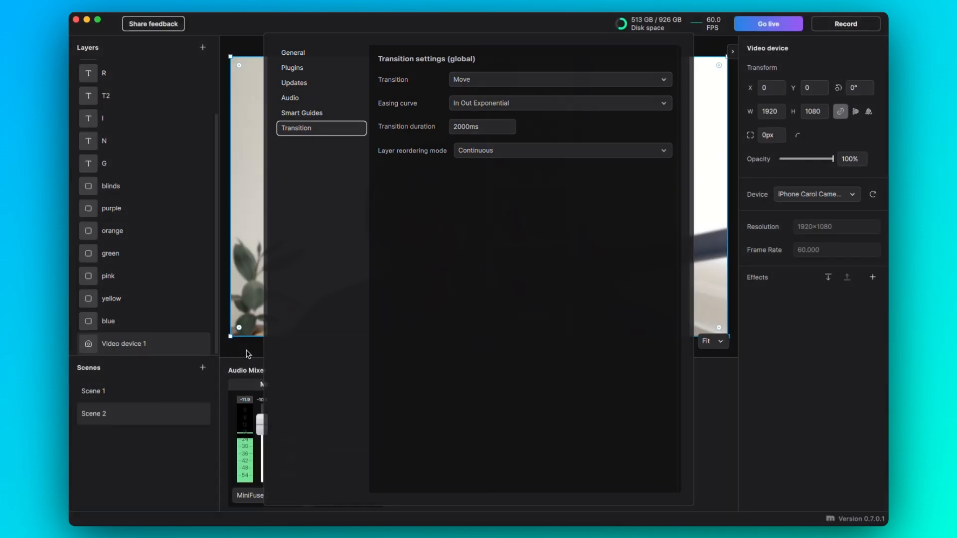